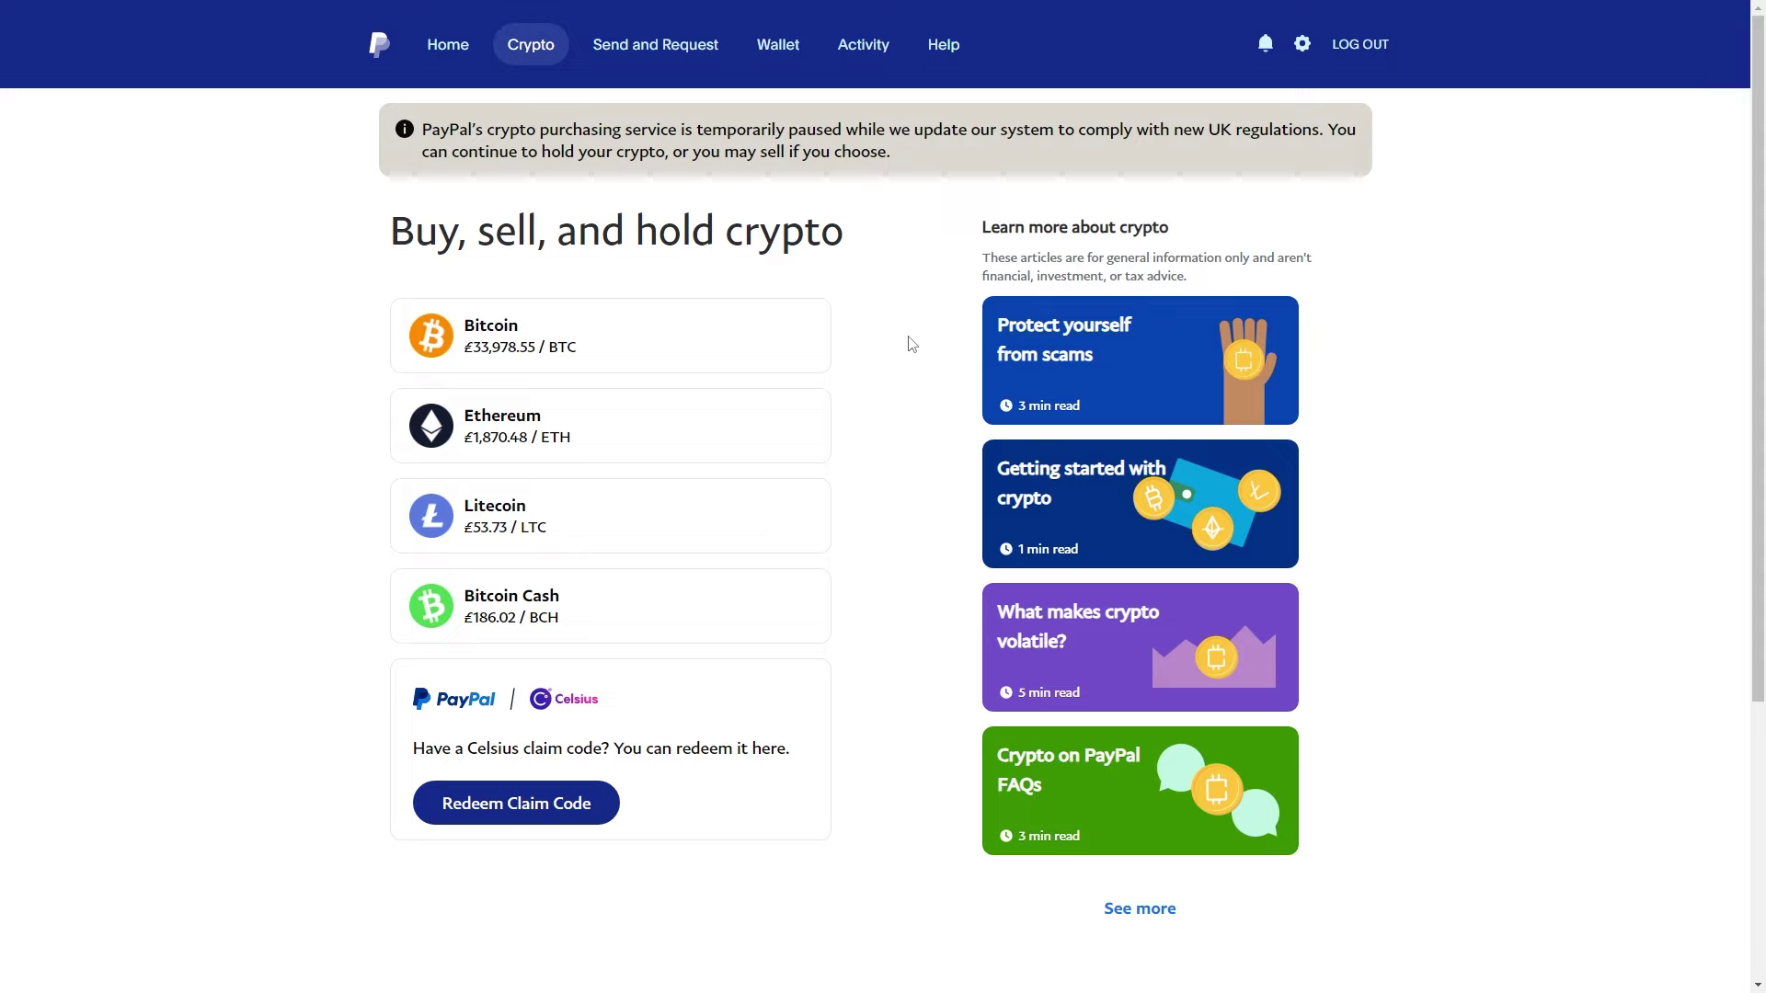
Step: Open the Bitcoin card on PayPal's Crypto page to view its price details
click(635, 319)
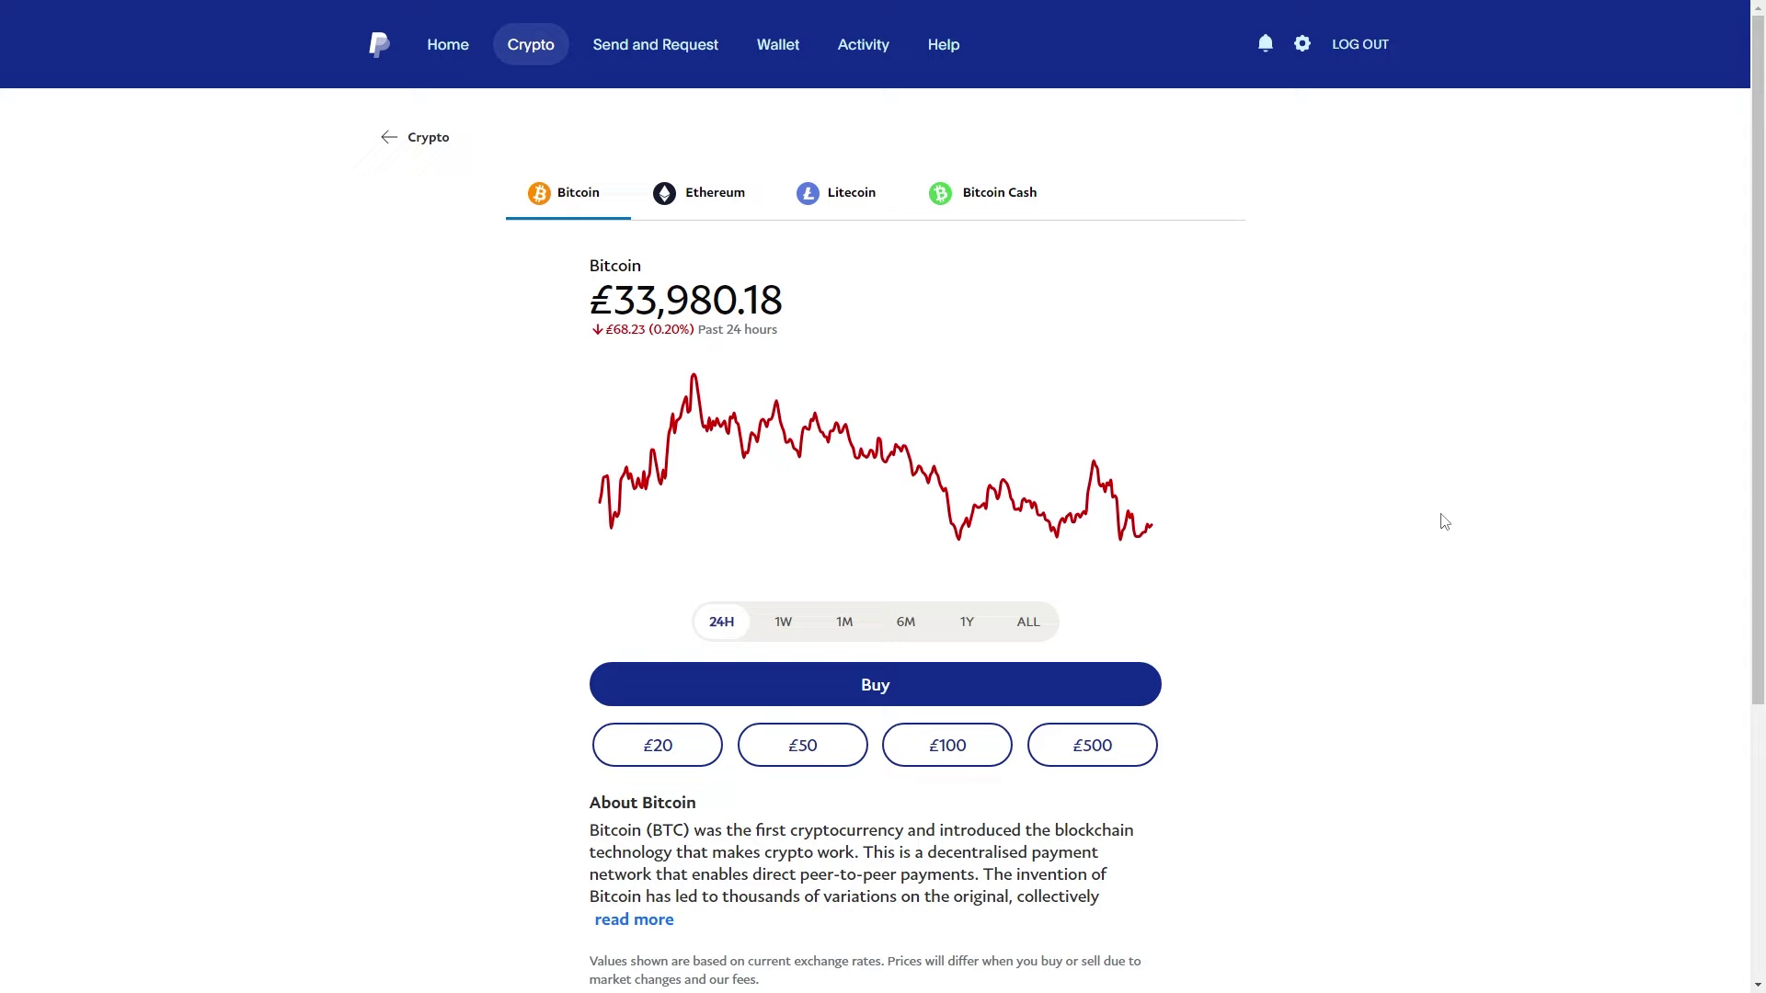
scroll(1215, 534, down, 5)
scroll(1256, 634, up, 5)
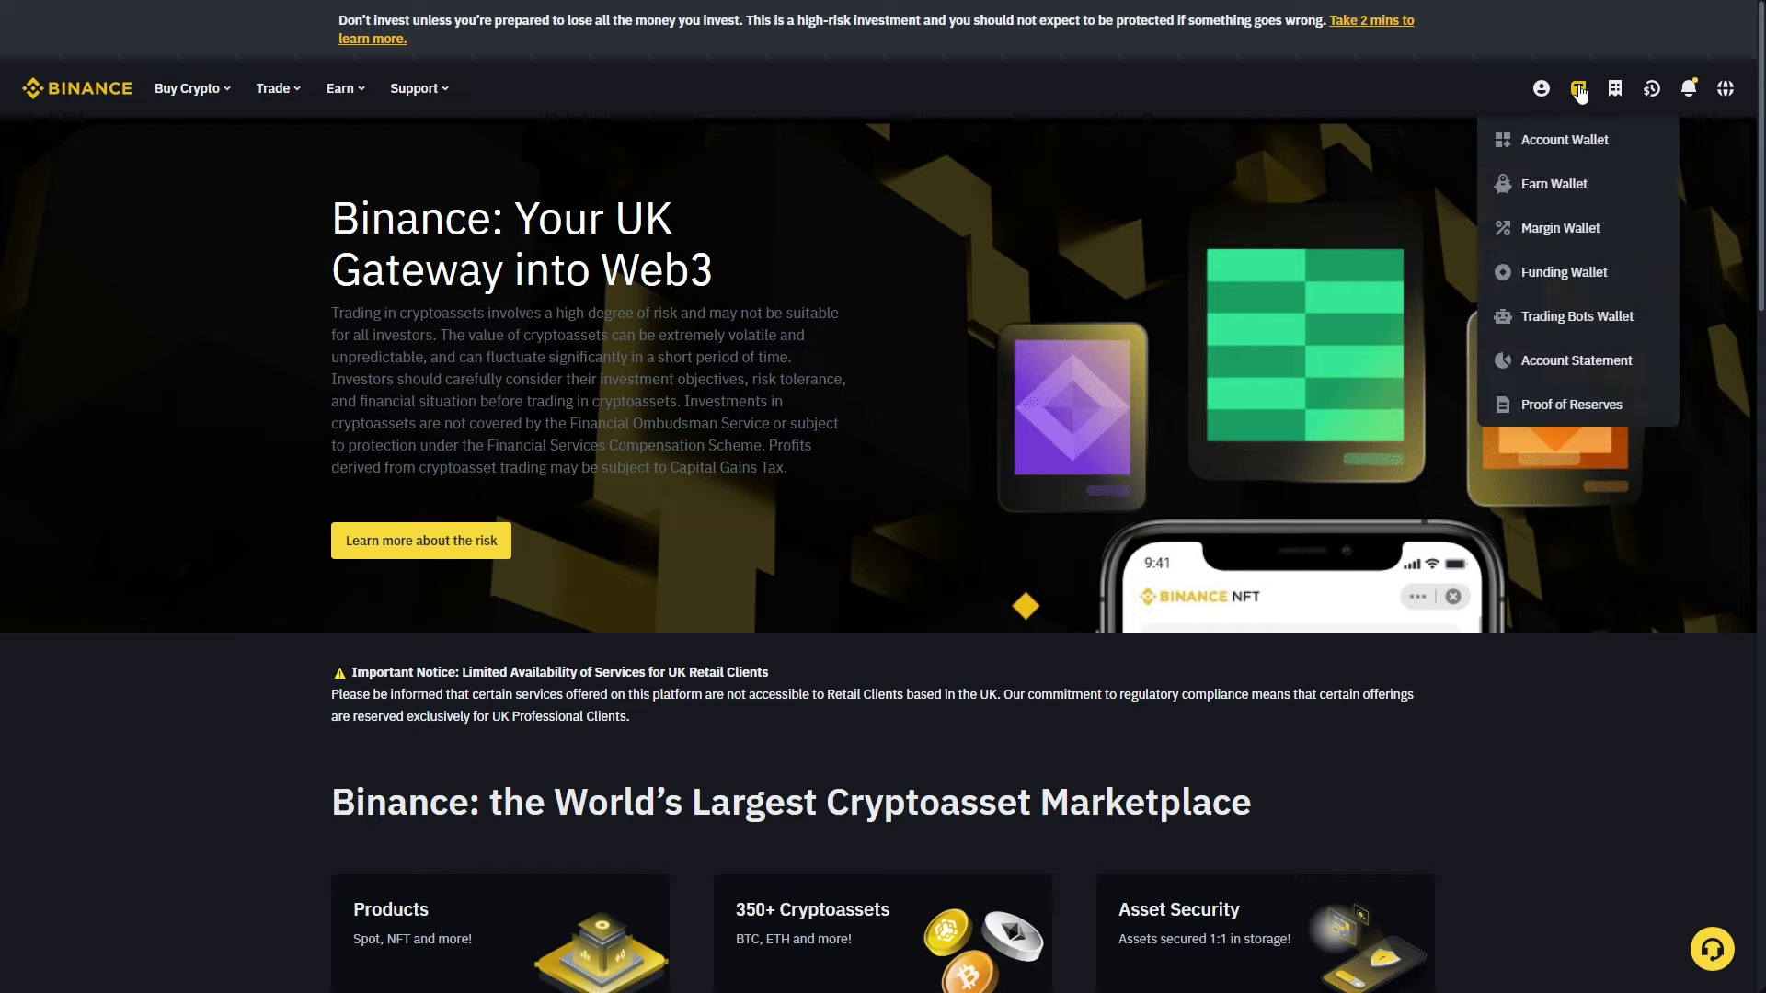
mouse_move(1580, 88)
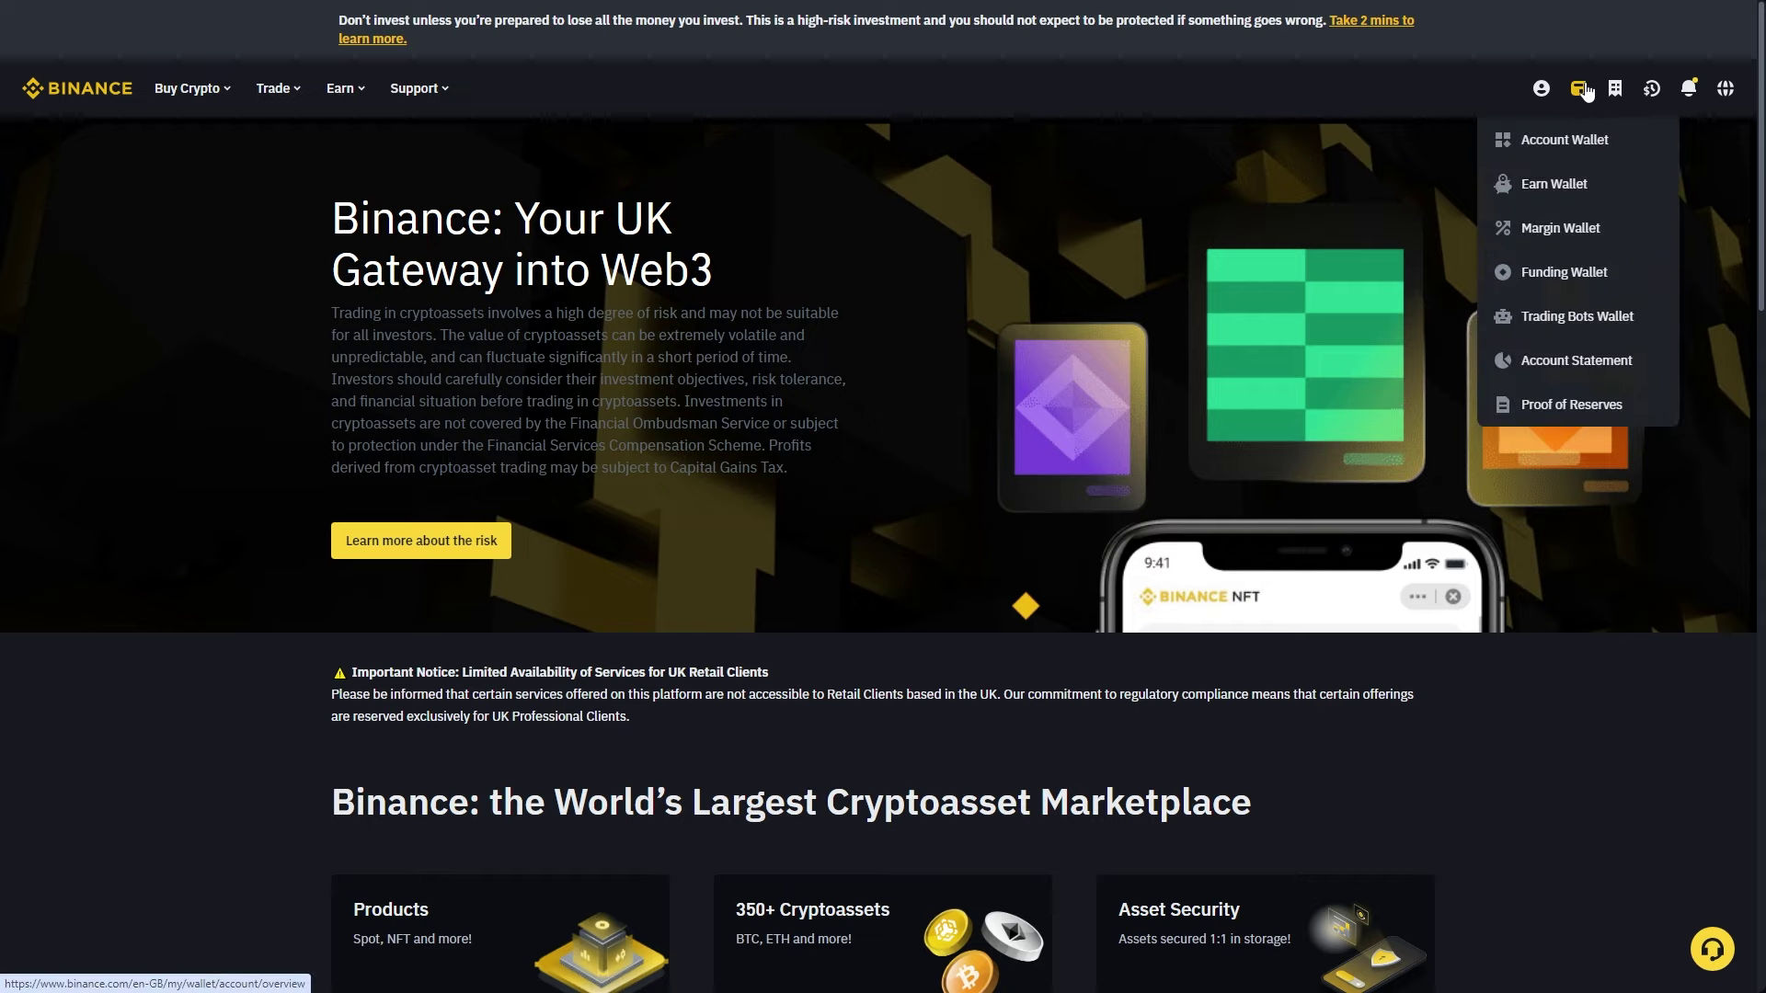
Step: Open the Binance account wallet and start a deposit into it
click(1564, 142)
click(1043, 177)
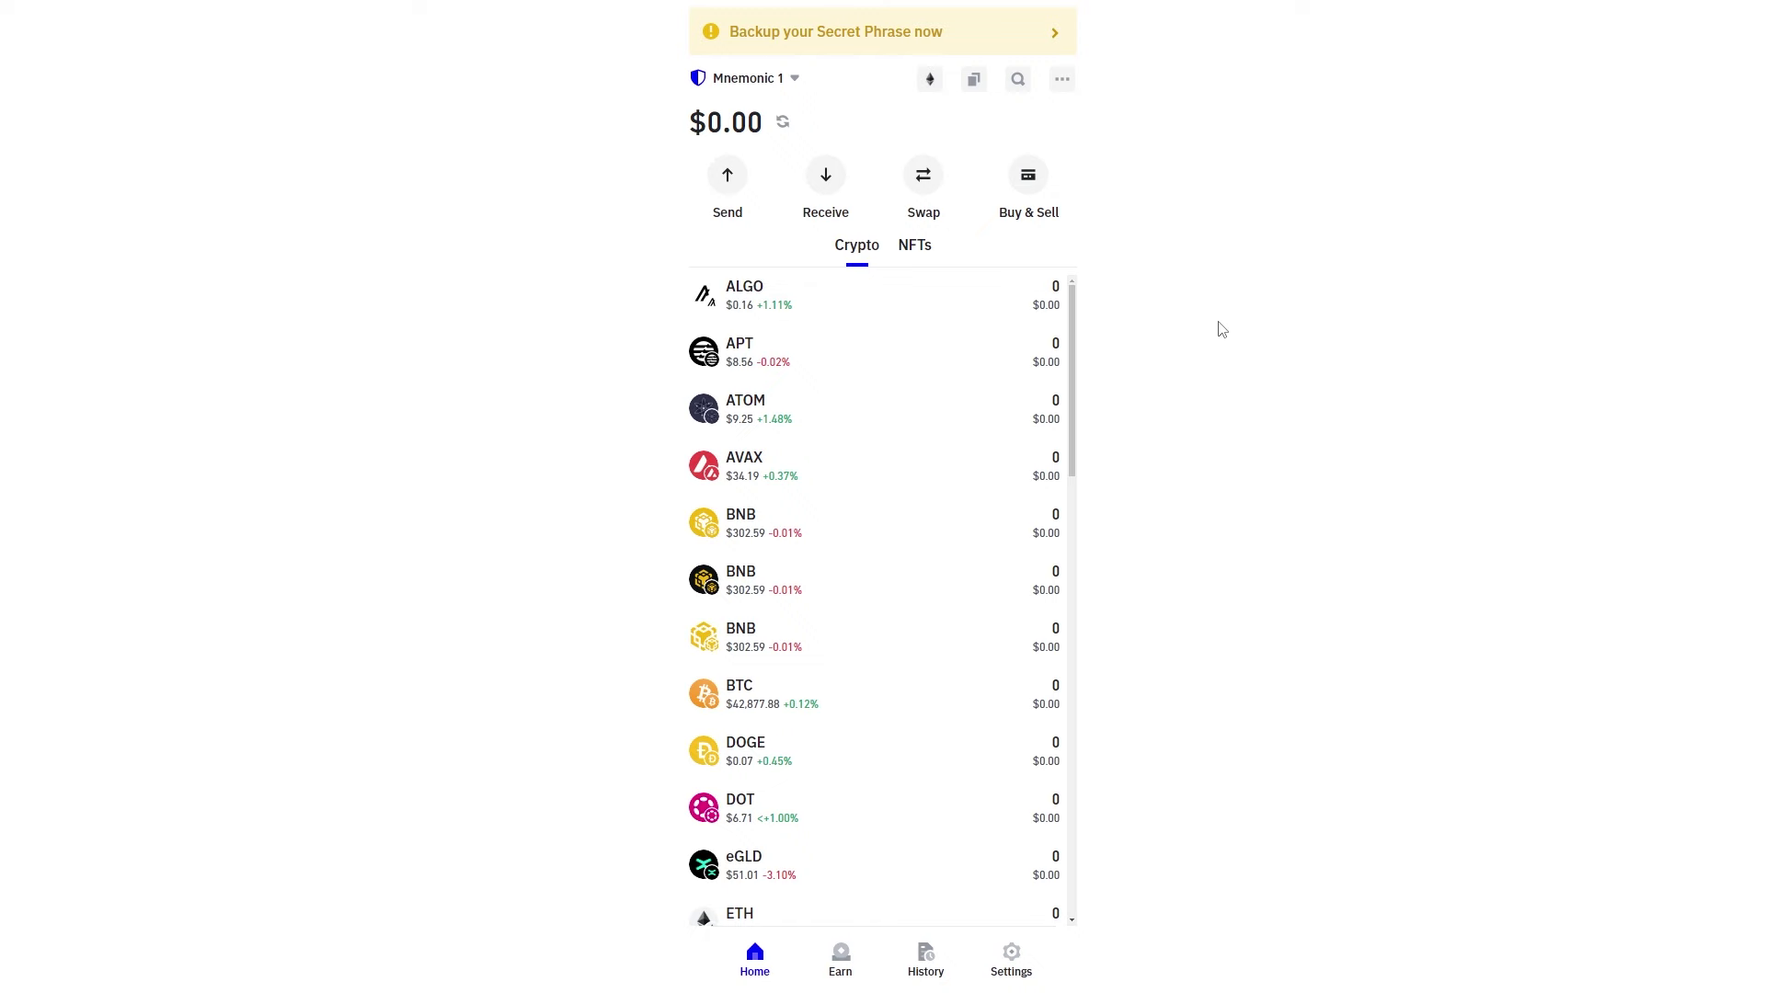
scroll(1160, 325, down, 1)
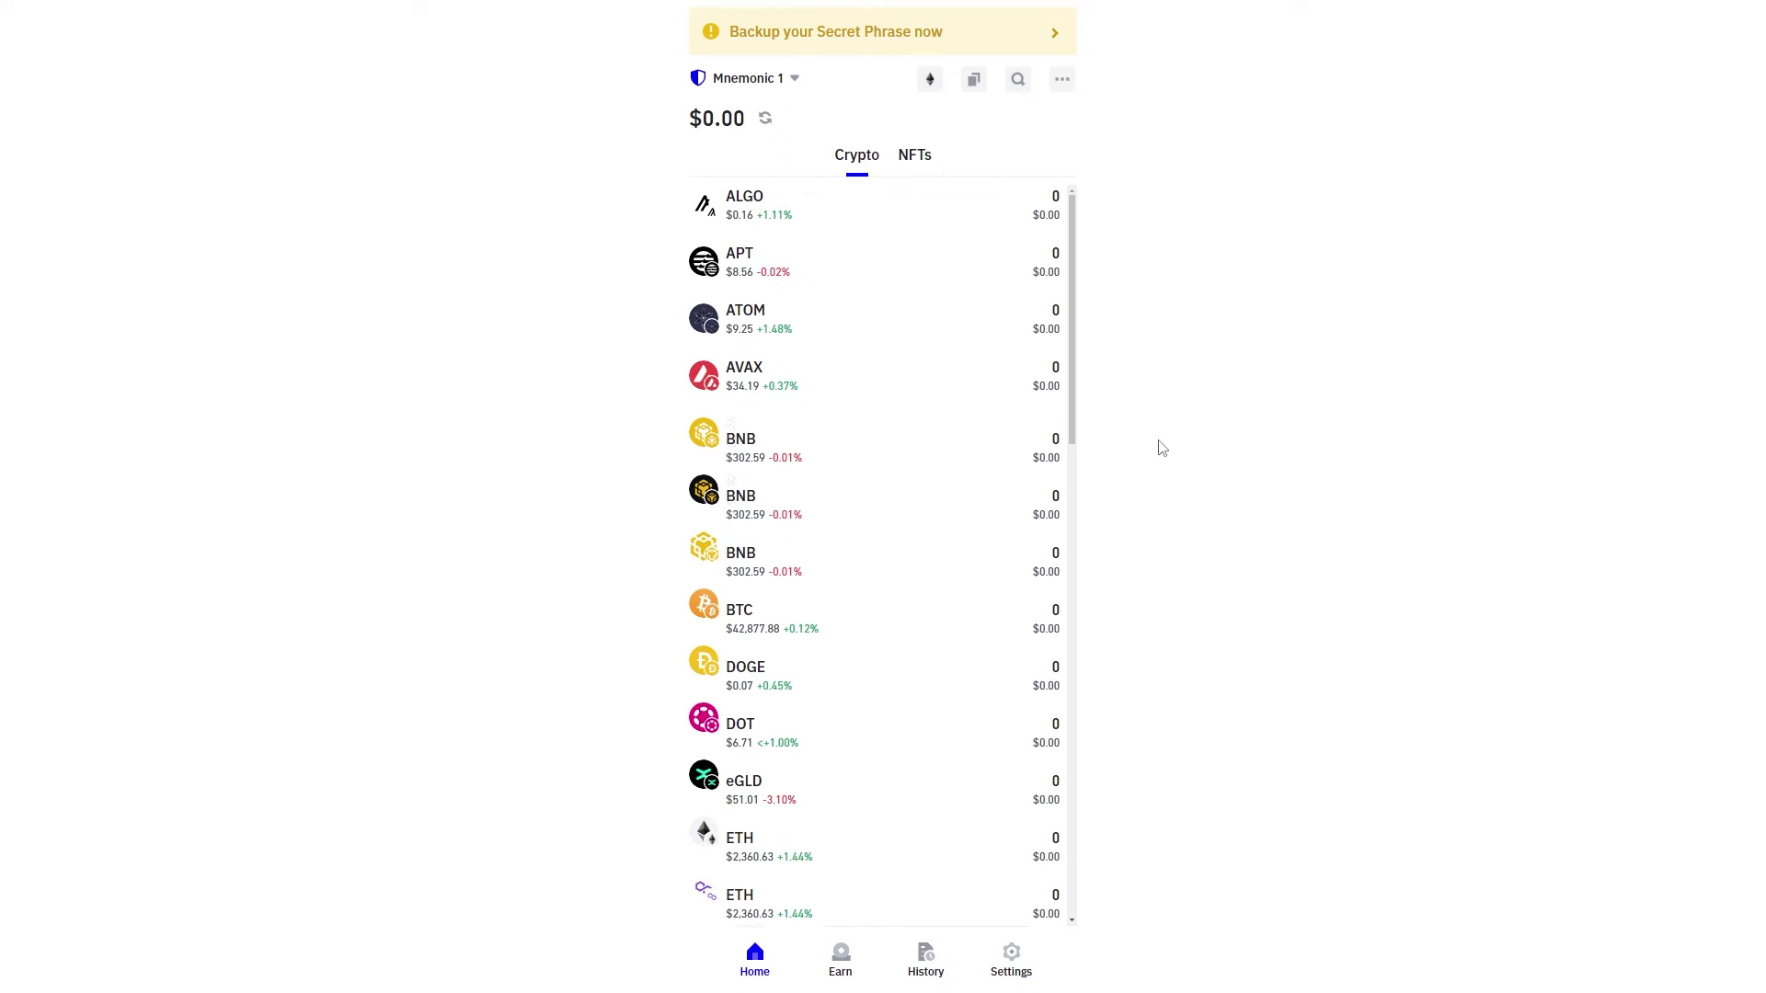
scroll(1187, 338, up, 1)
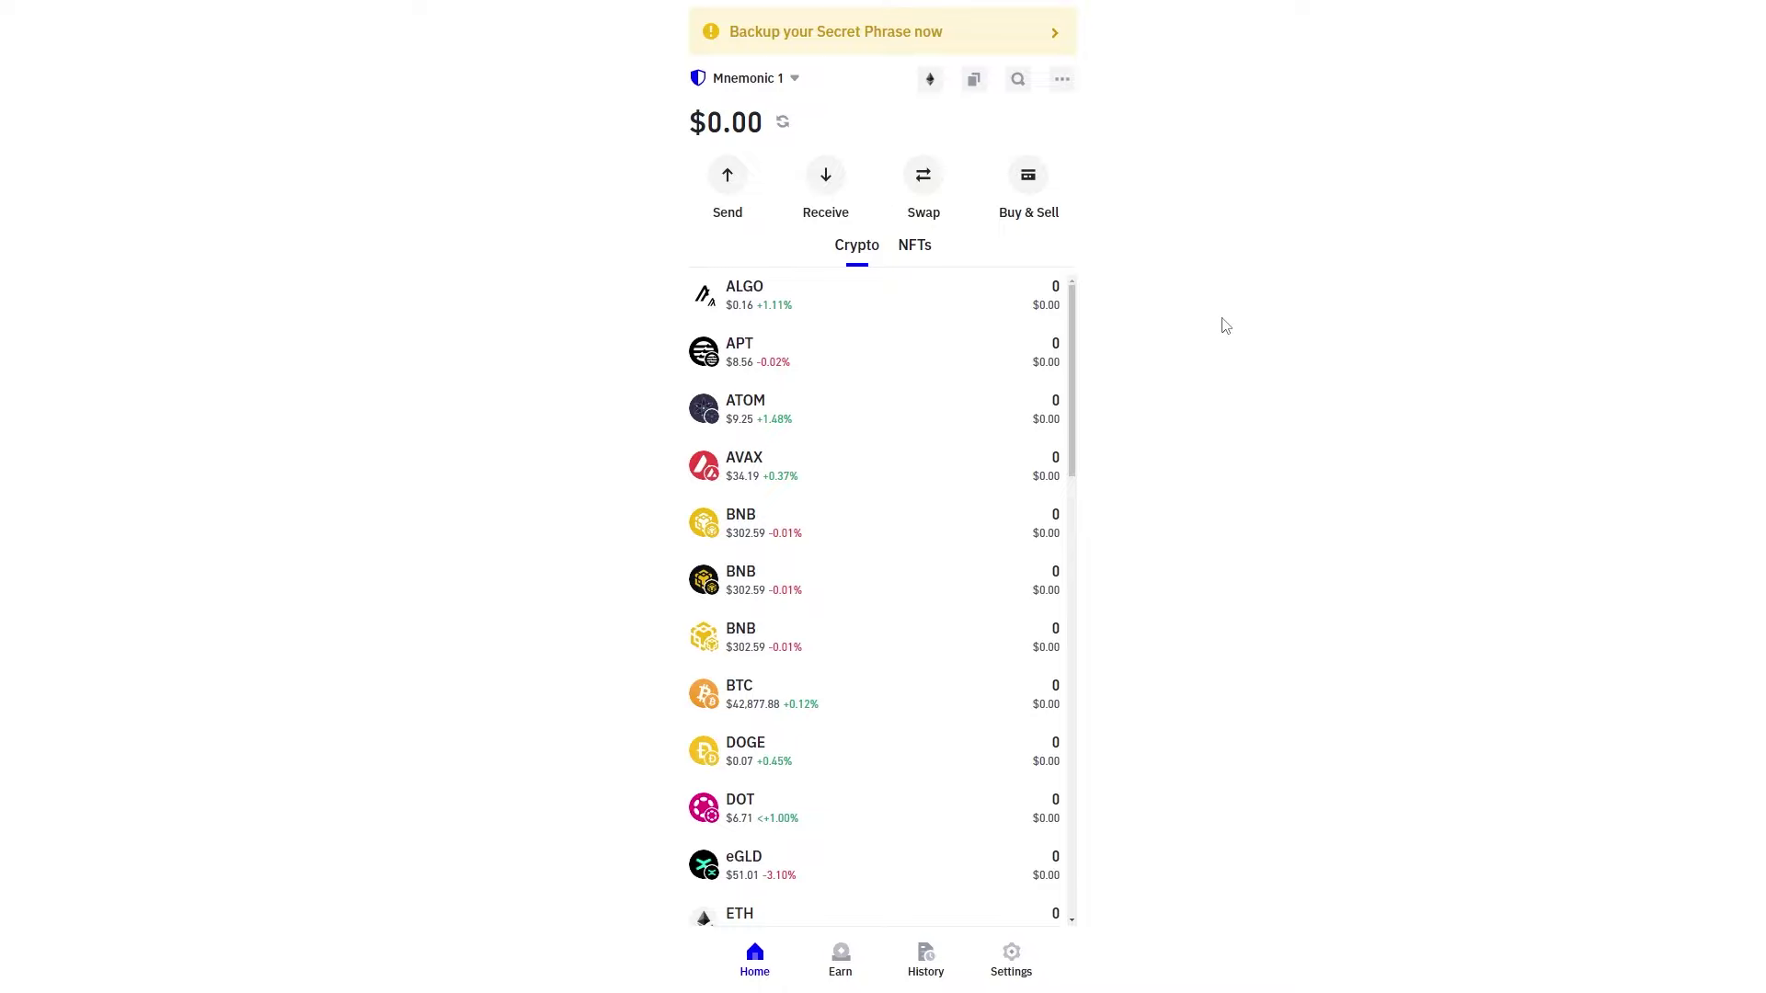
Step: Start a Trust Wallet send and choose ETH to reach the Send ETH form
click(727, 186)
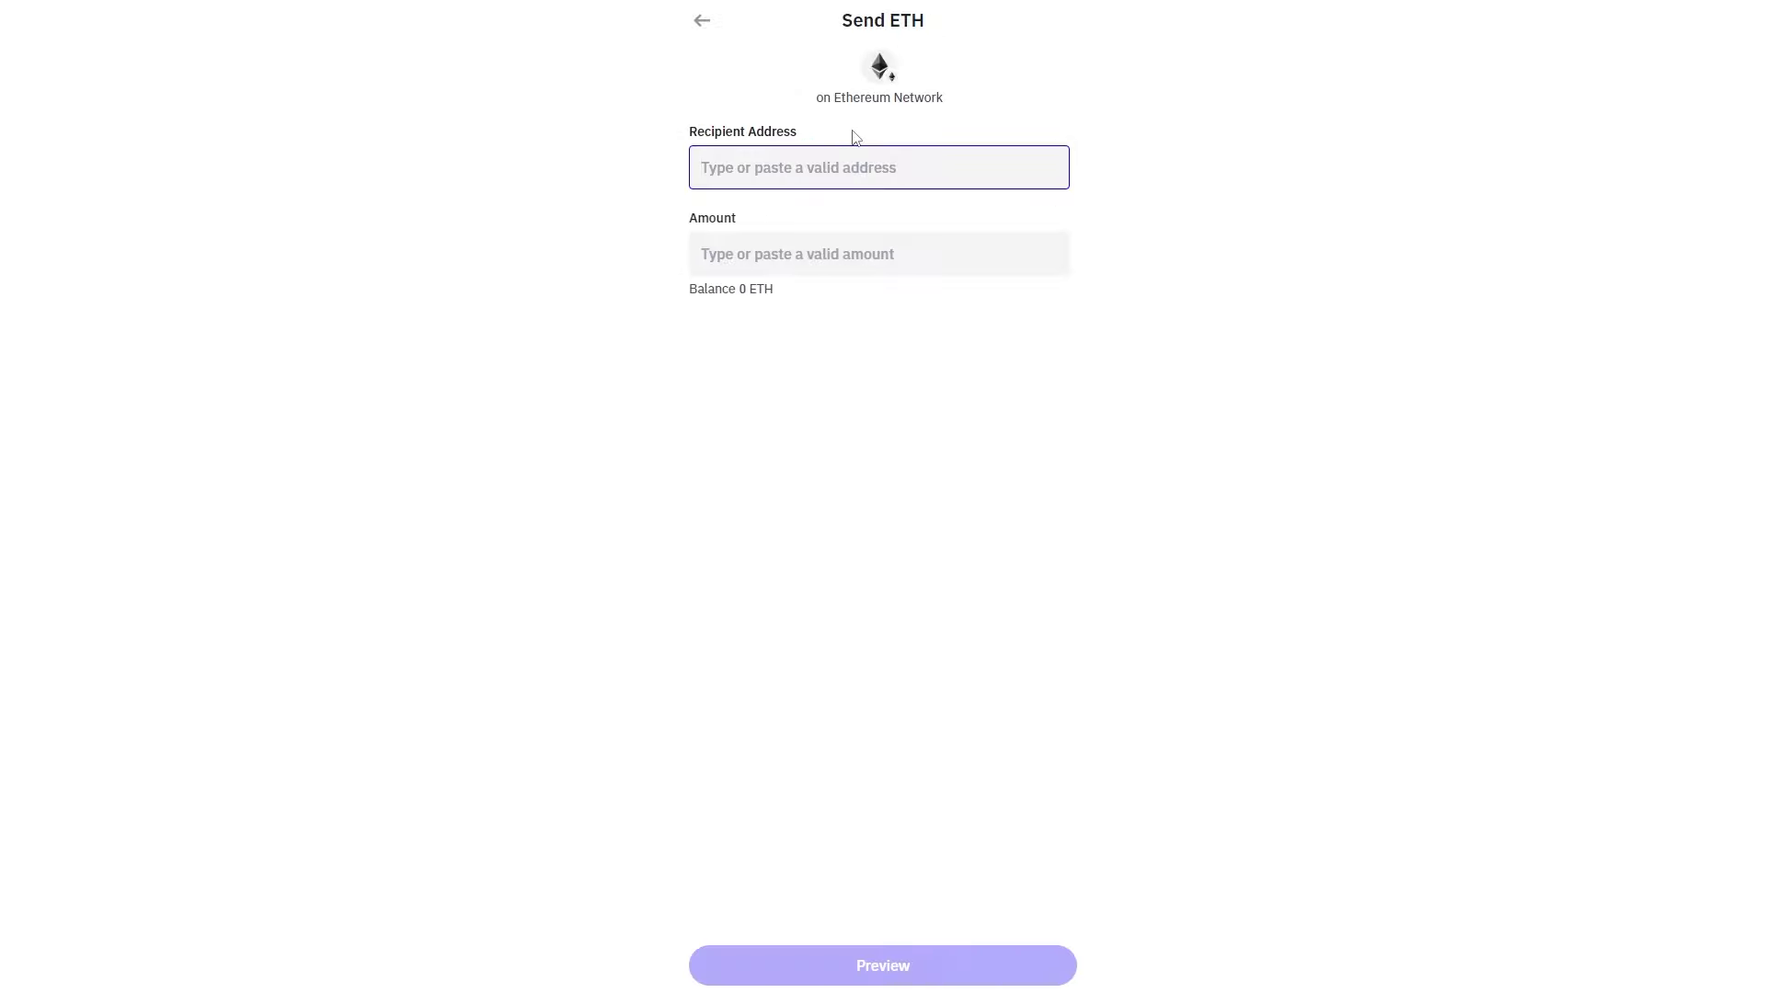
drag(679, 122, 760, 138)
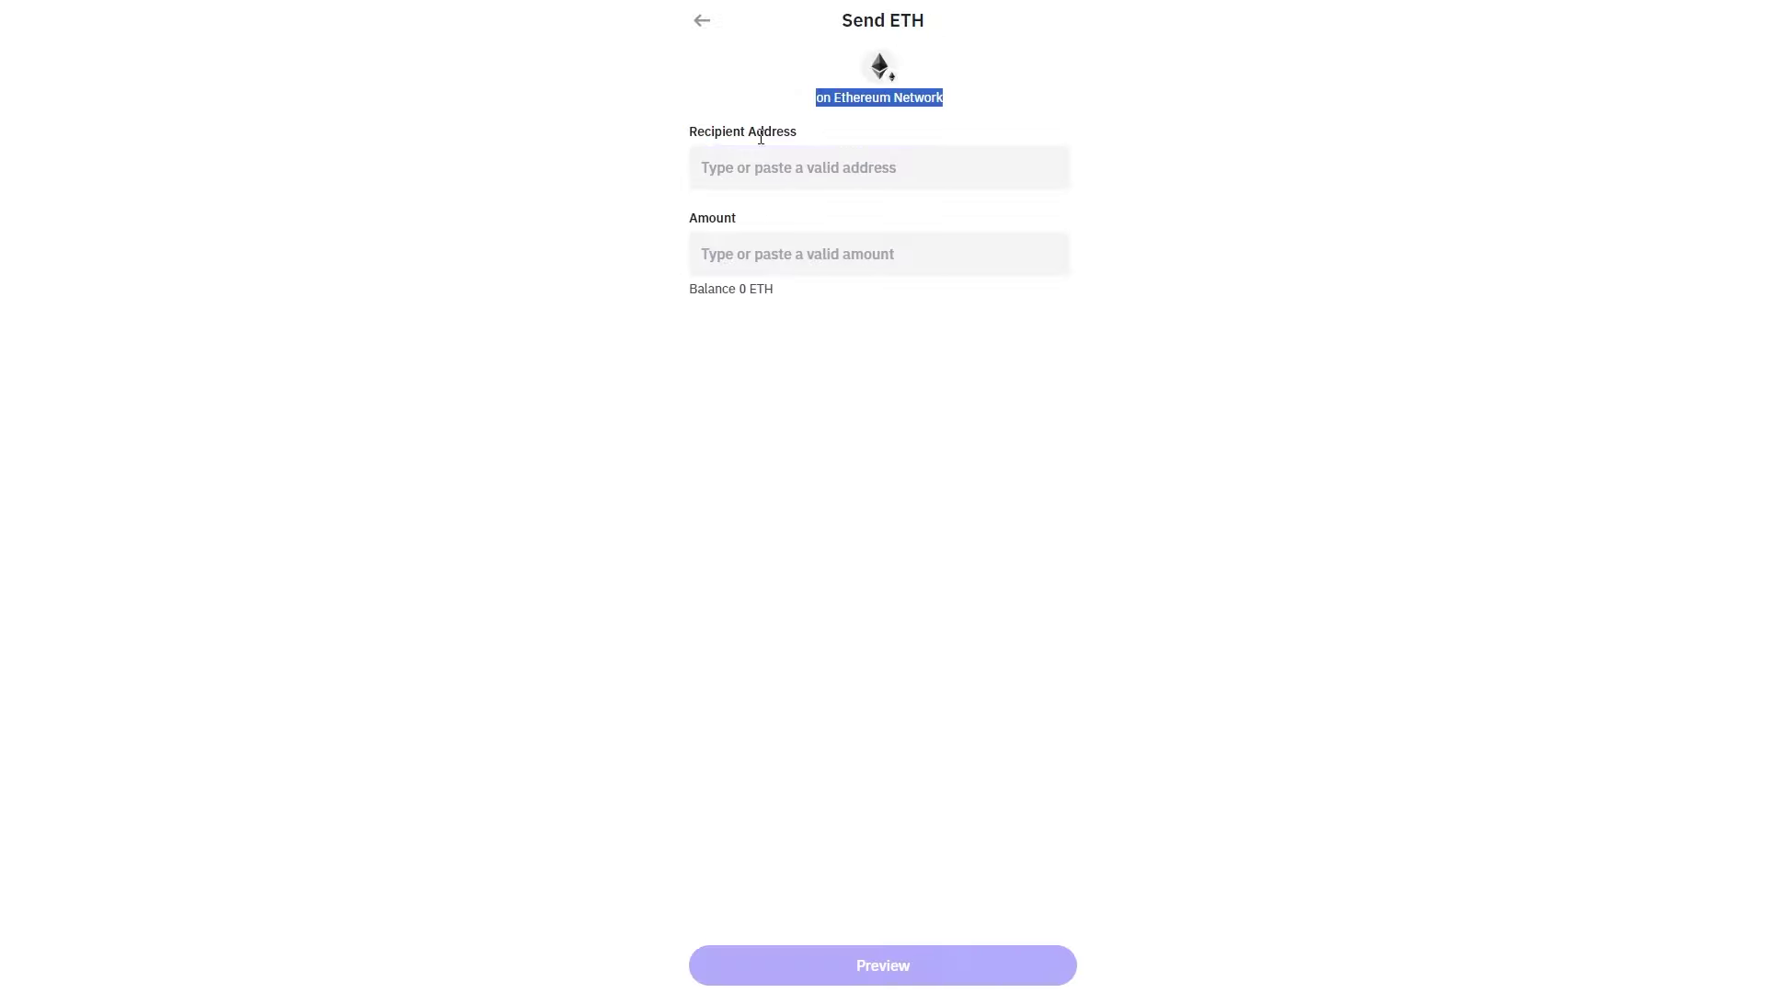
double_click(712, 217)
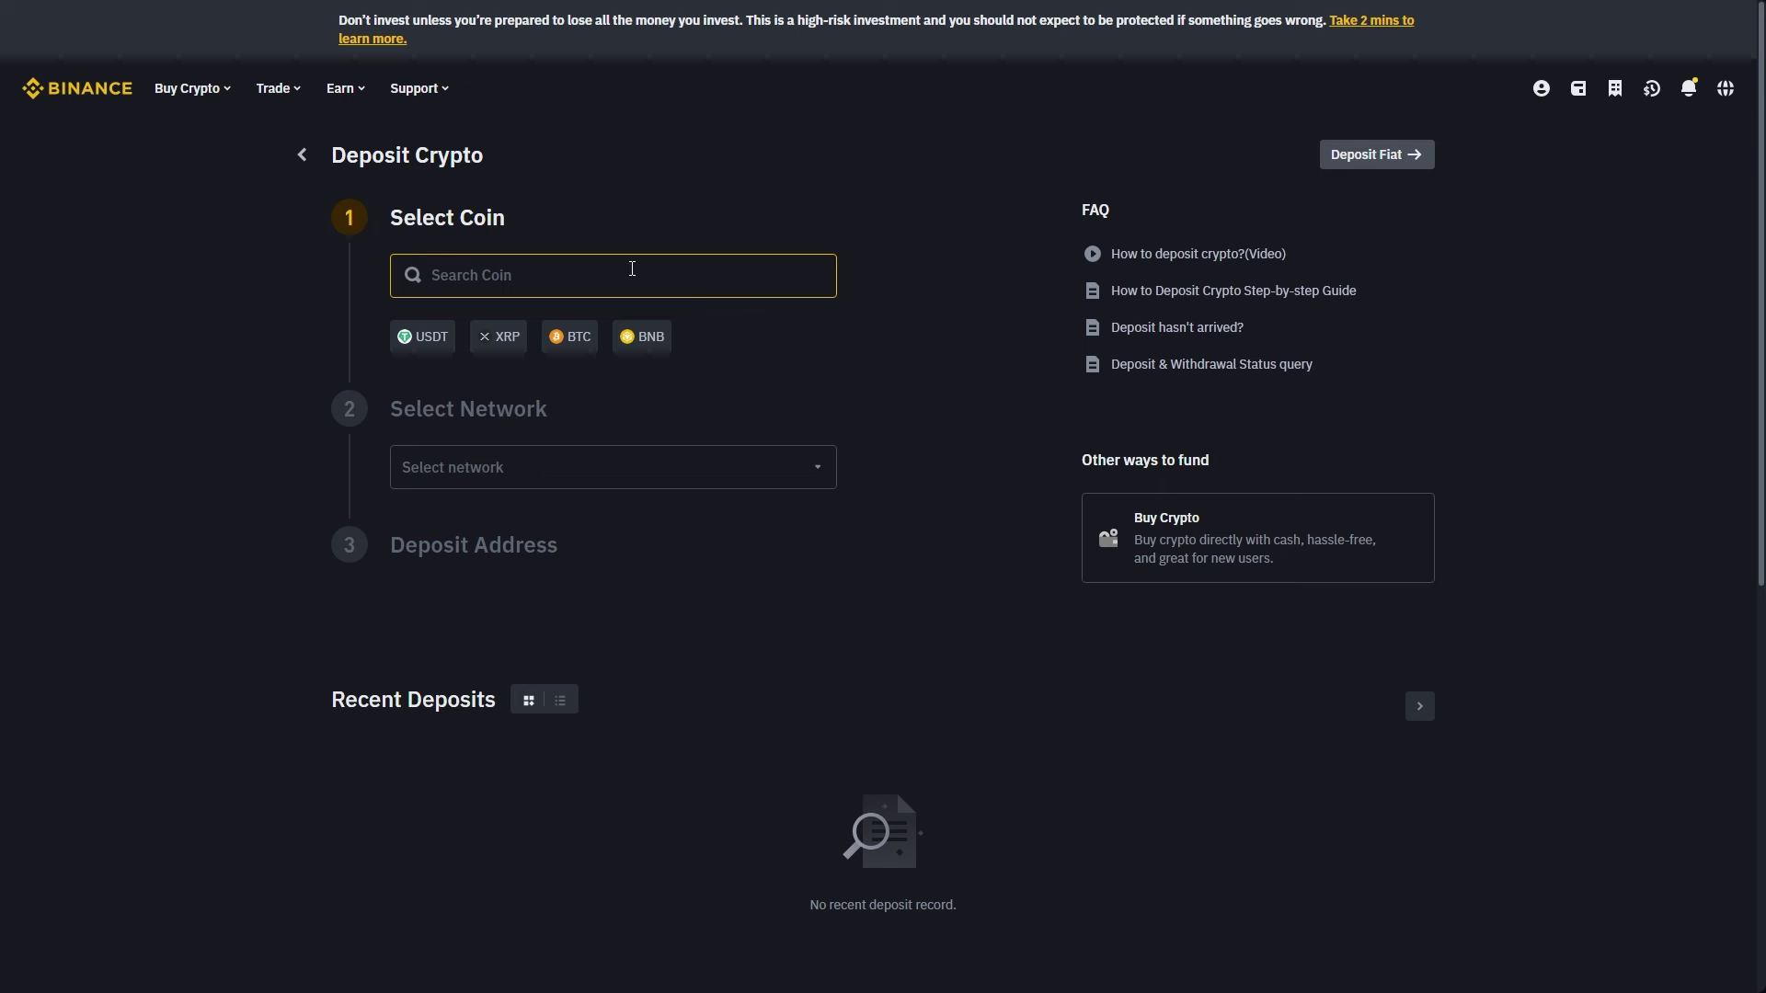
text(eth)
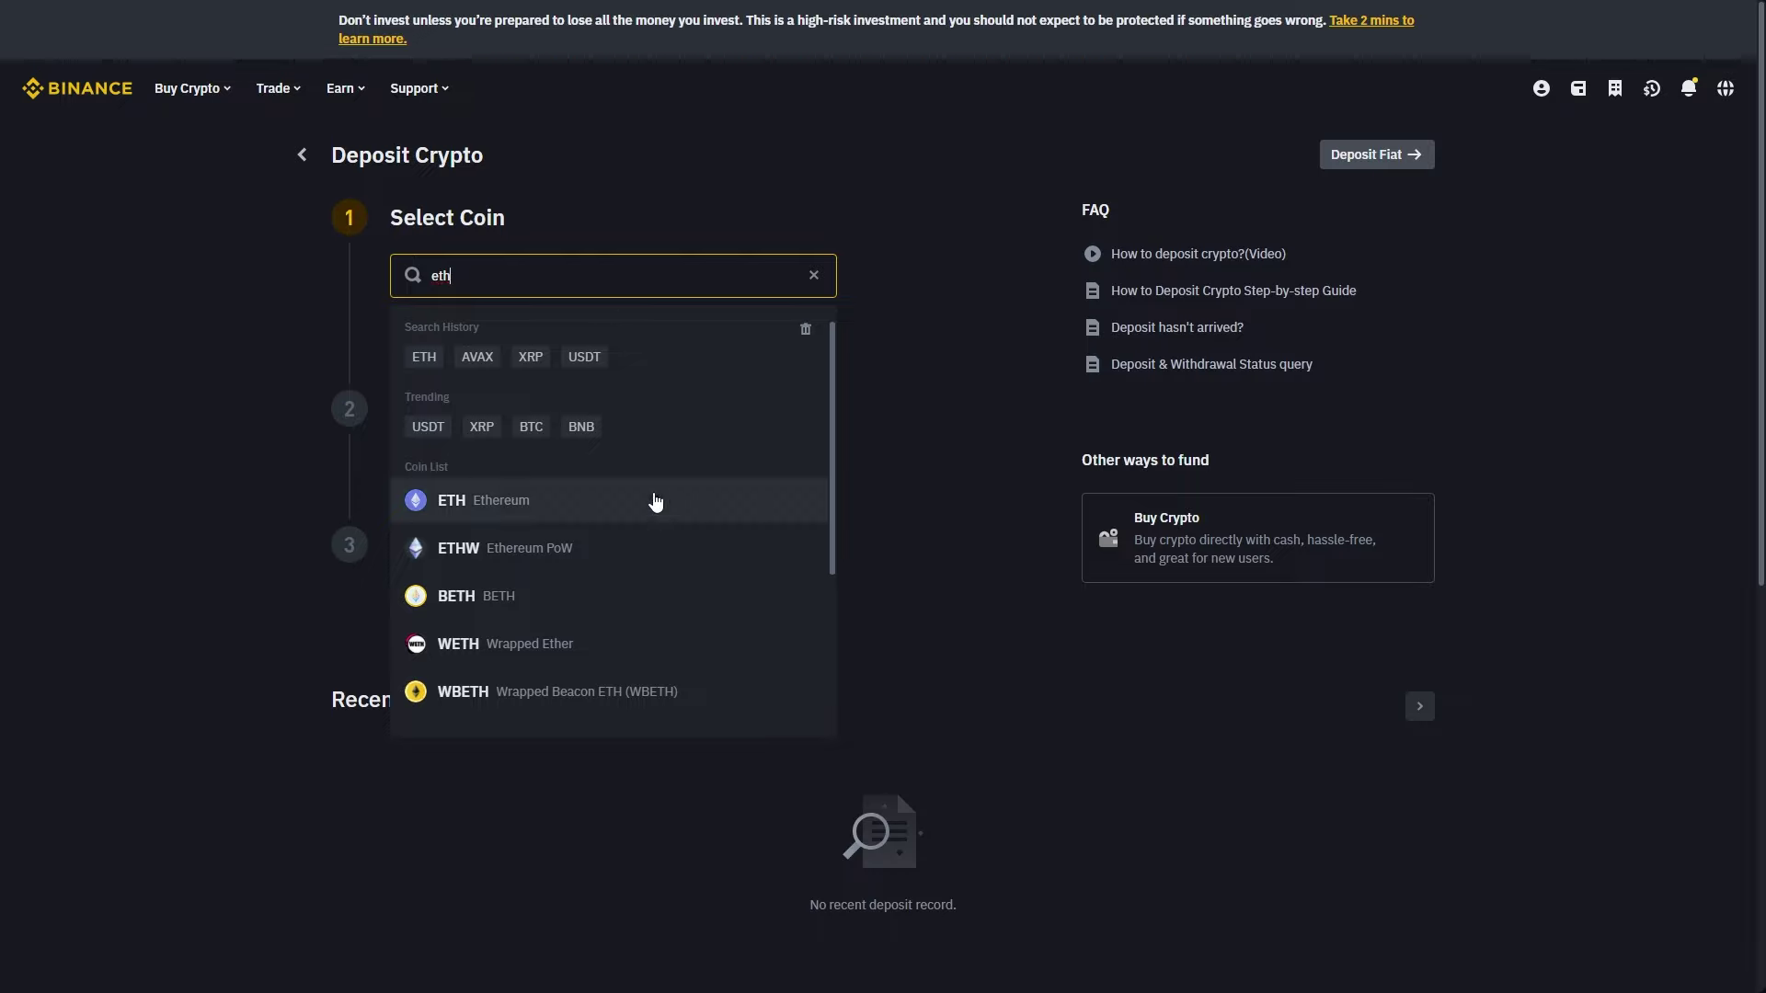
Step: Choose ETH on the ETH (ERC20) network and dismiss the warning to reveal the address
click(514, 500)
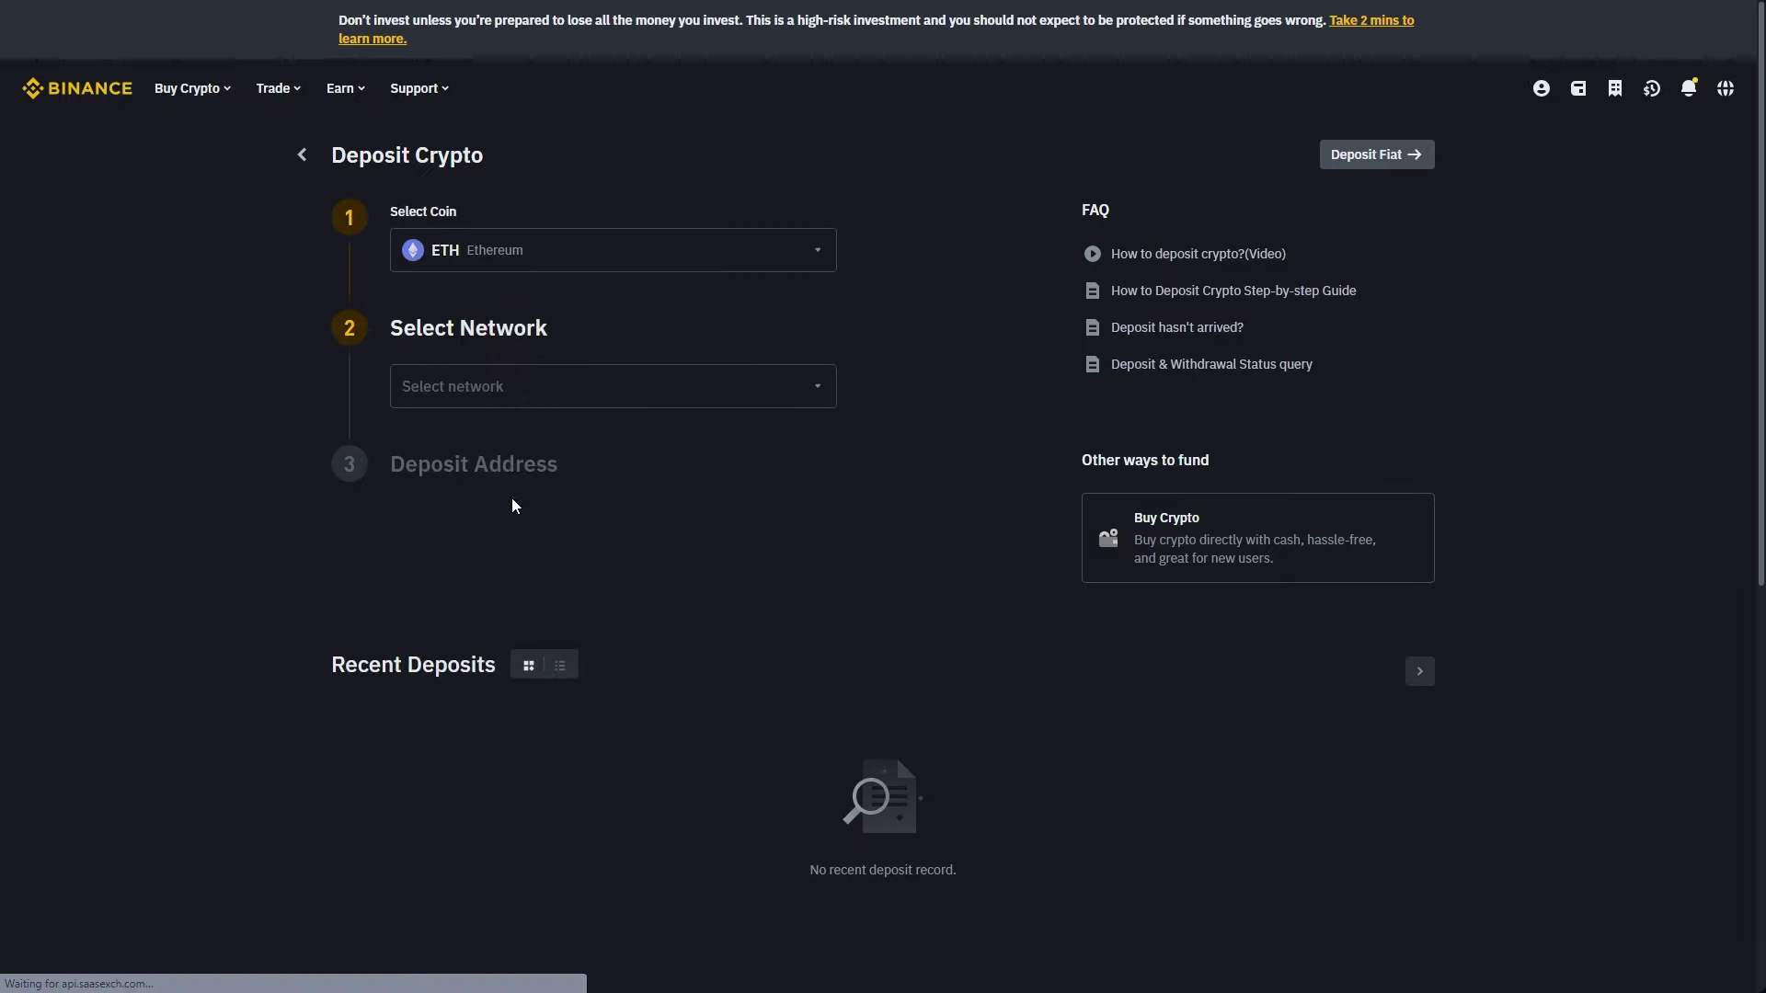
click(503, 388)
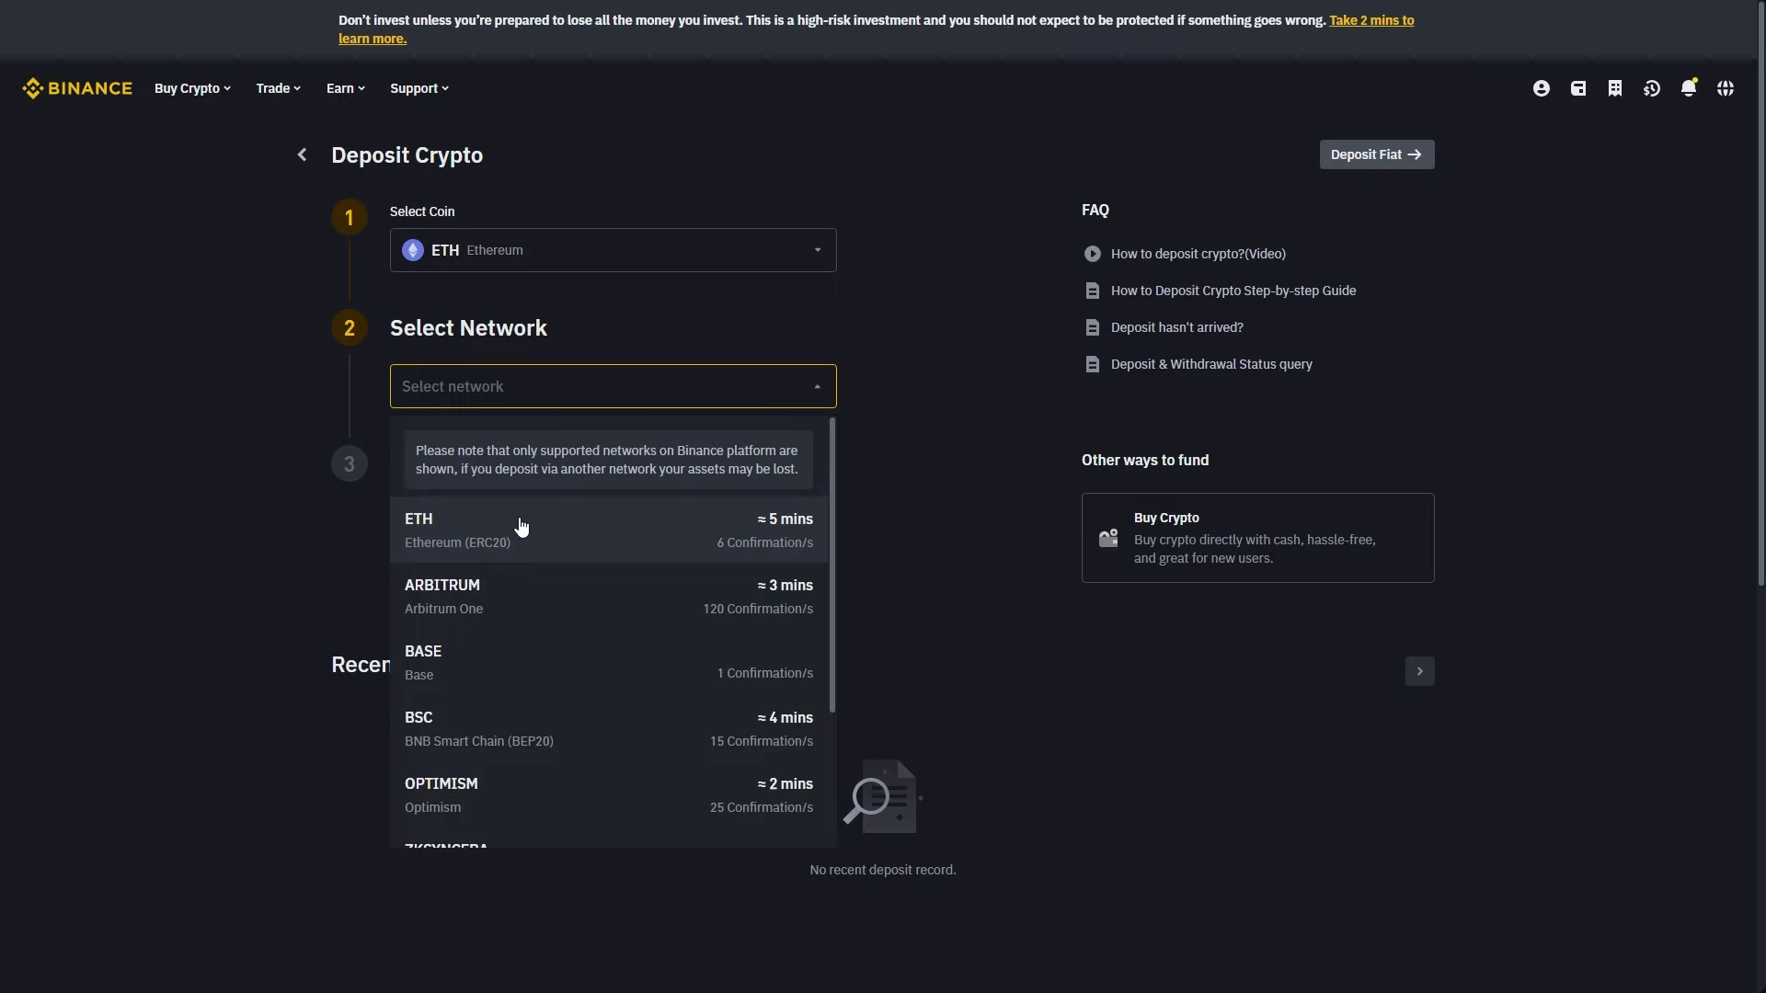
click(522, 526)
click(883, 632)
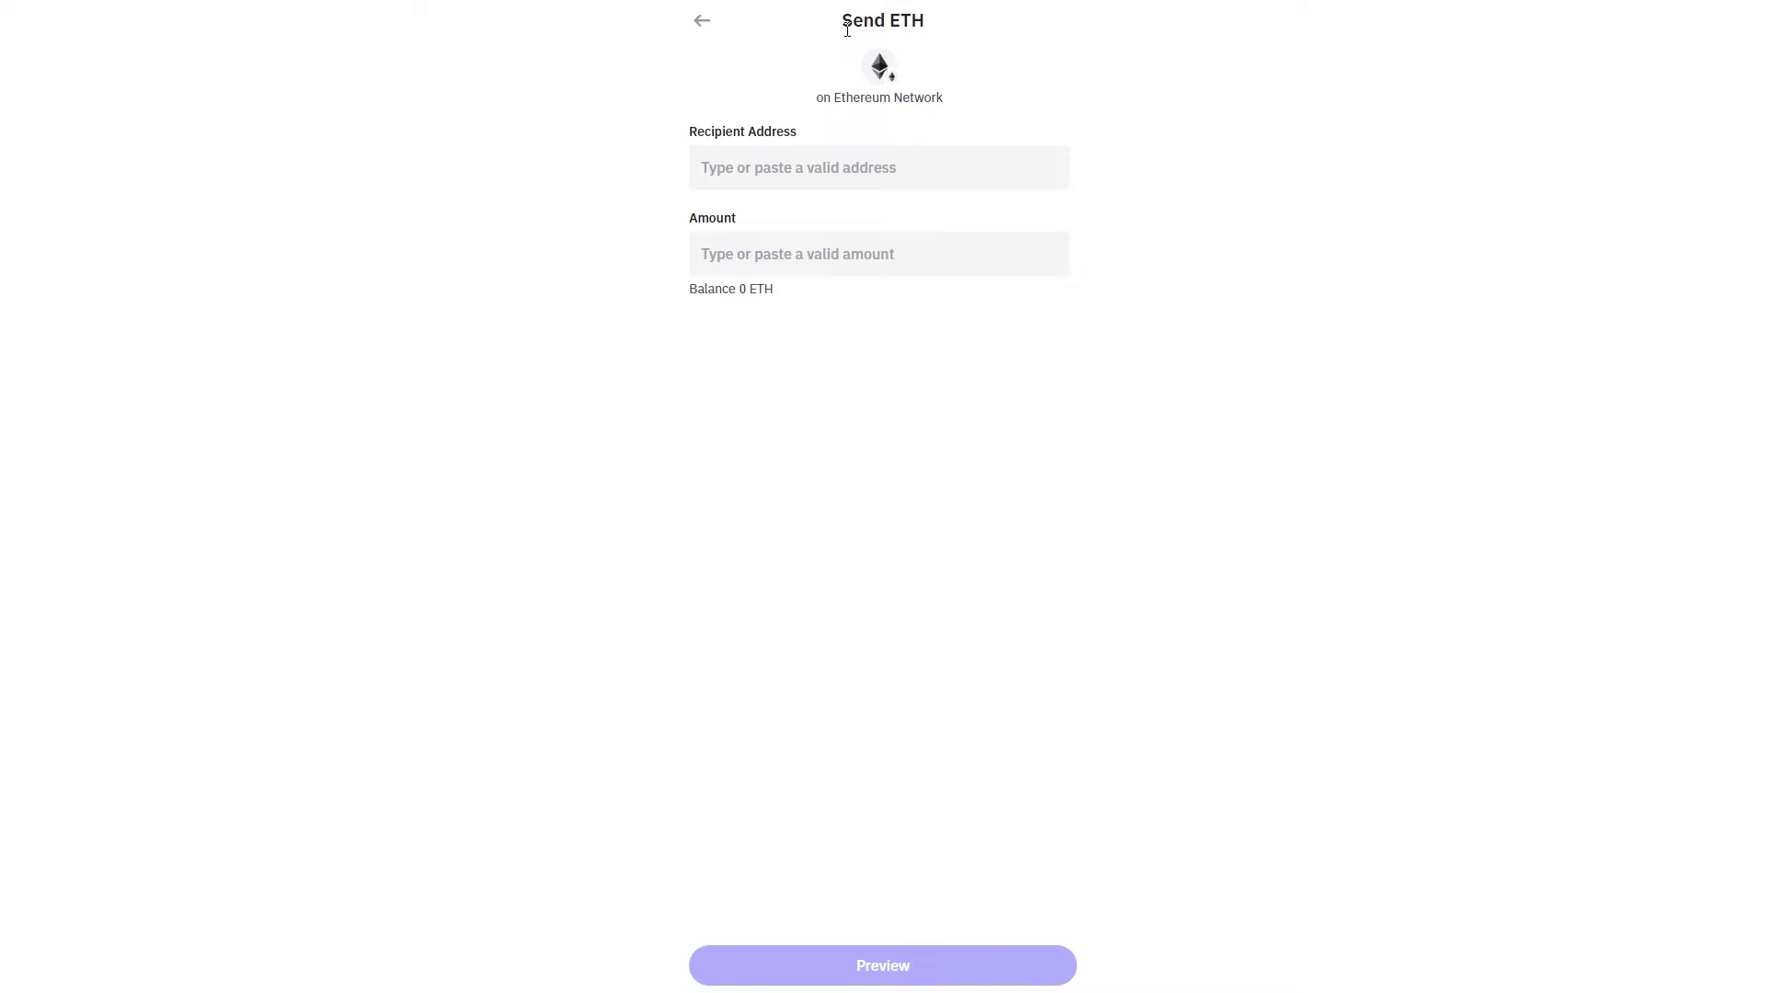
Step: Paste the copied Binance ETH deposit address into Trust Wallet's Recipient Address field
drag(845, 20, 952, 25)
drag(817, 91, 952, 96)
click(851, 166)
drag(736, 166, 823, 167)
click(1228, 194)
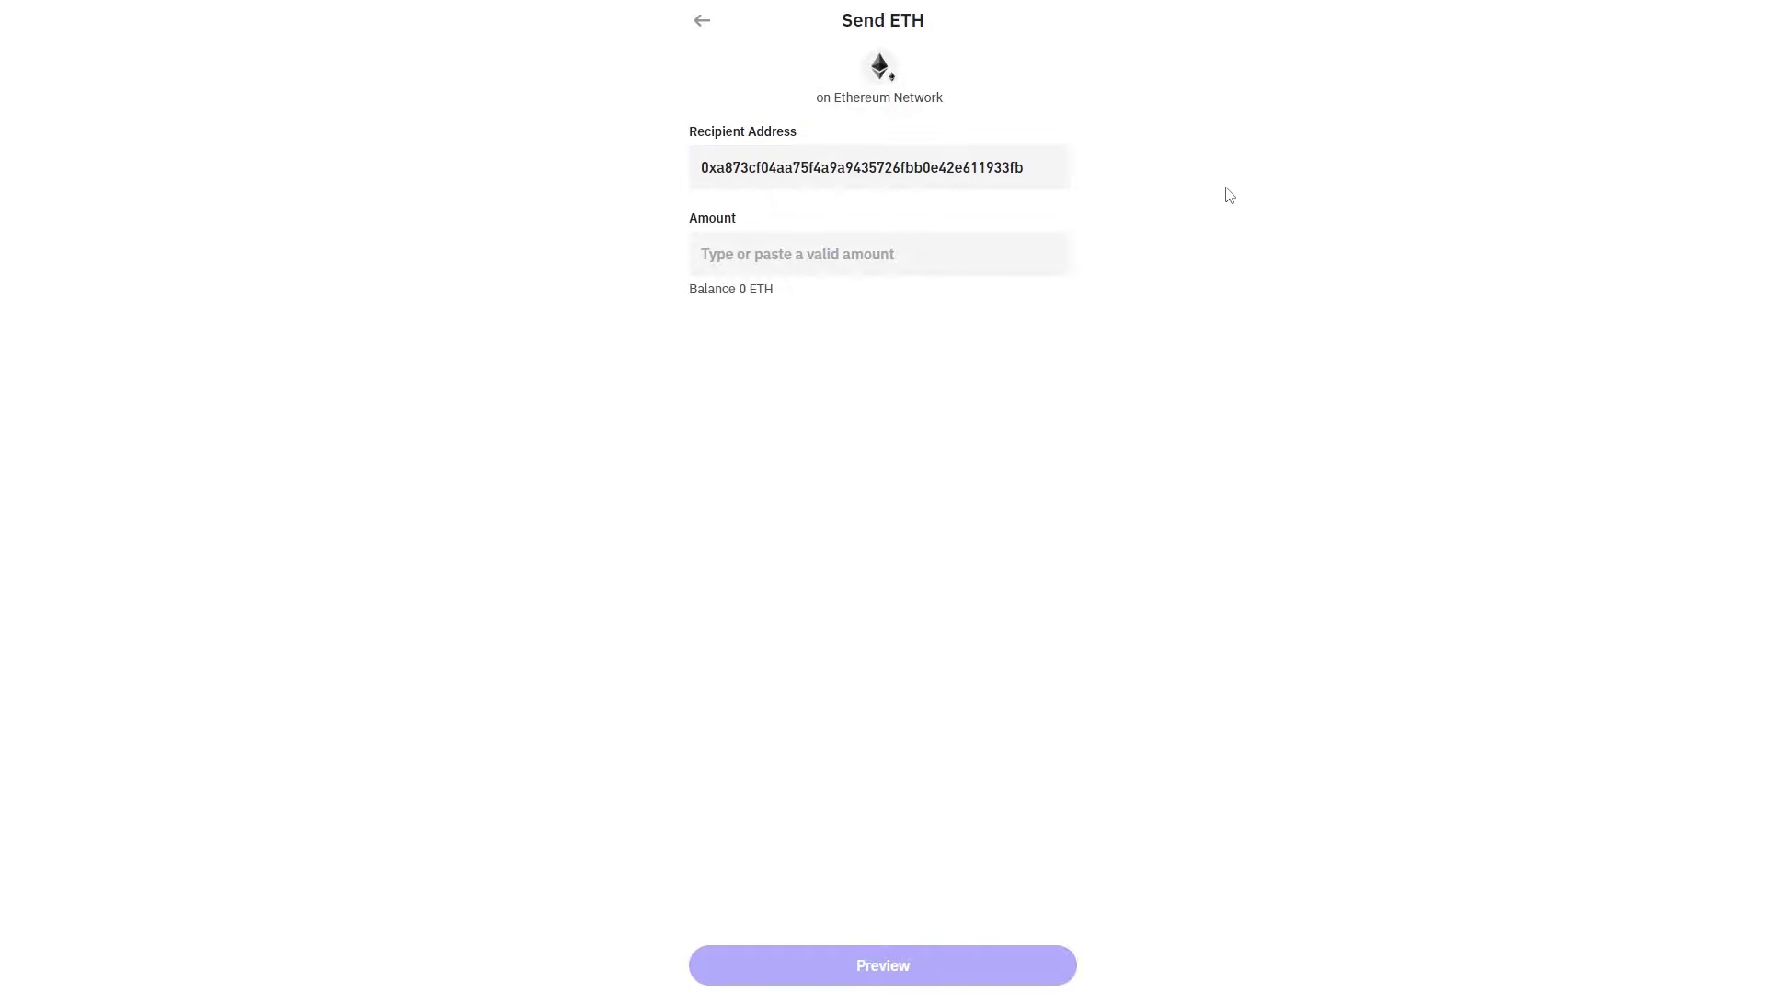
click(825, 253)
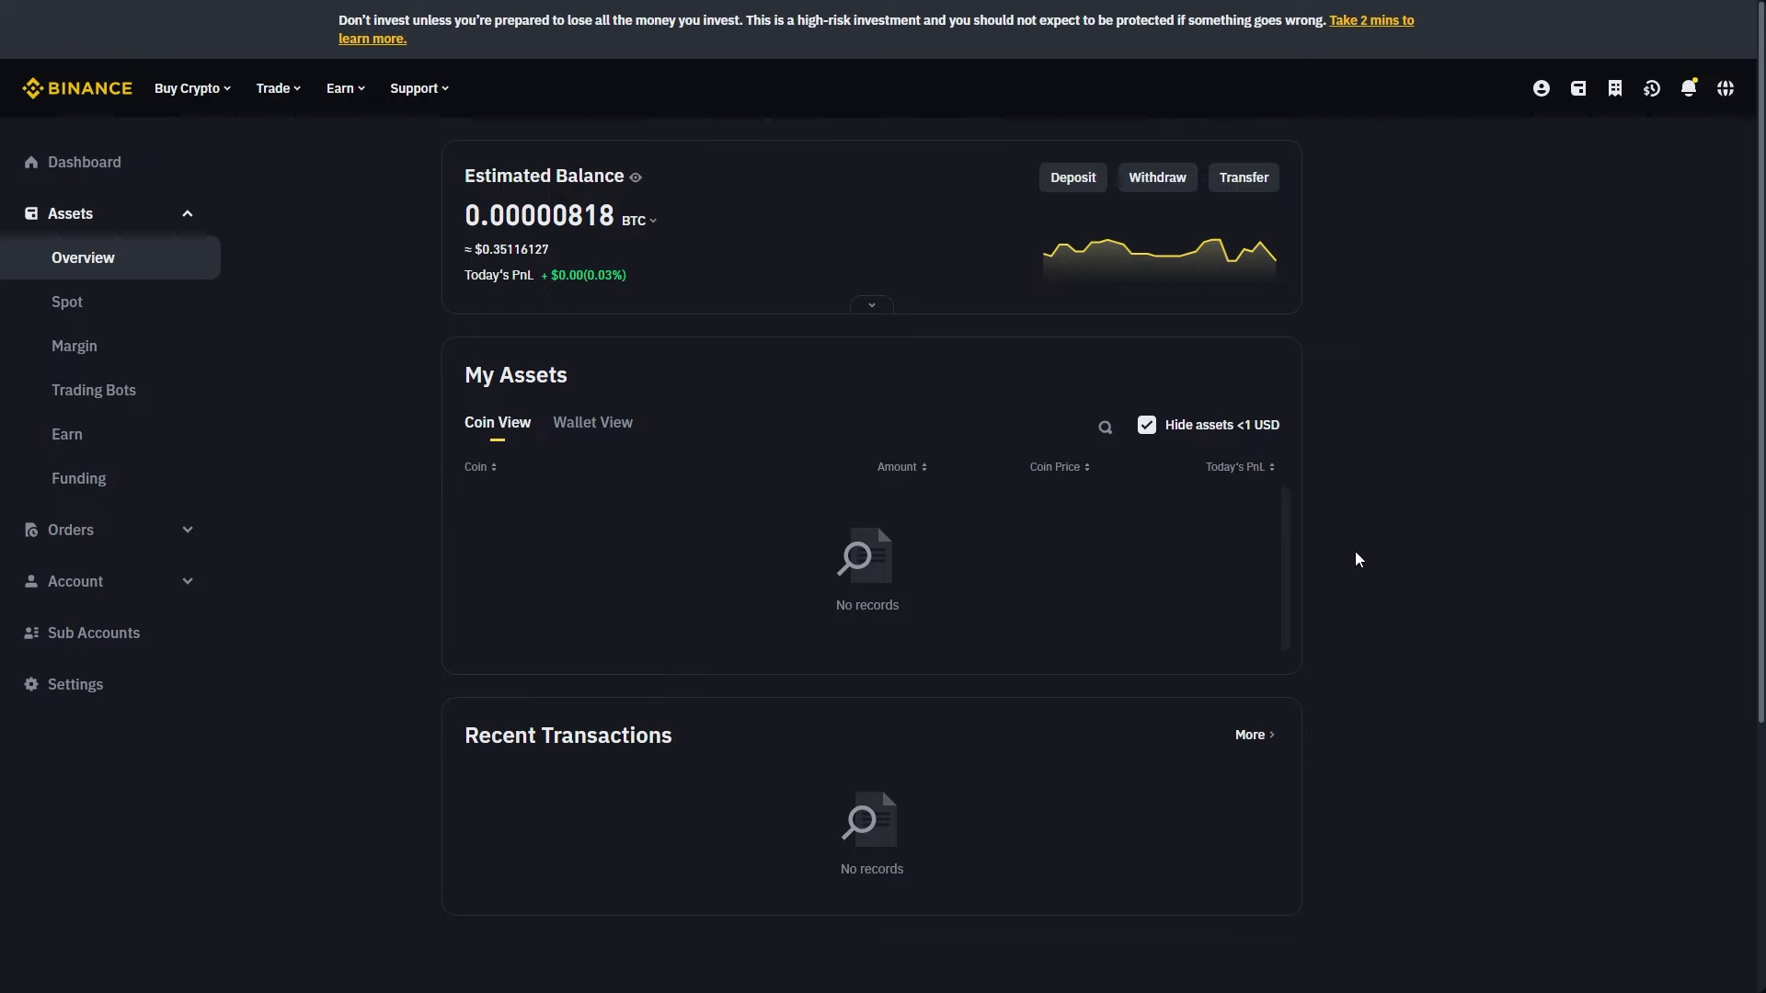
Step: Go from the Binance wallet overview to the Spot wallet balances
click(1186, 187)
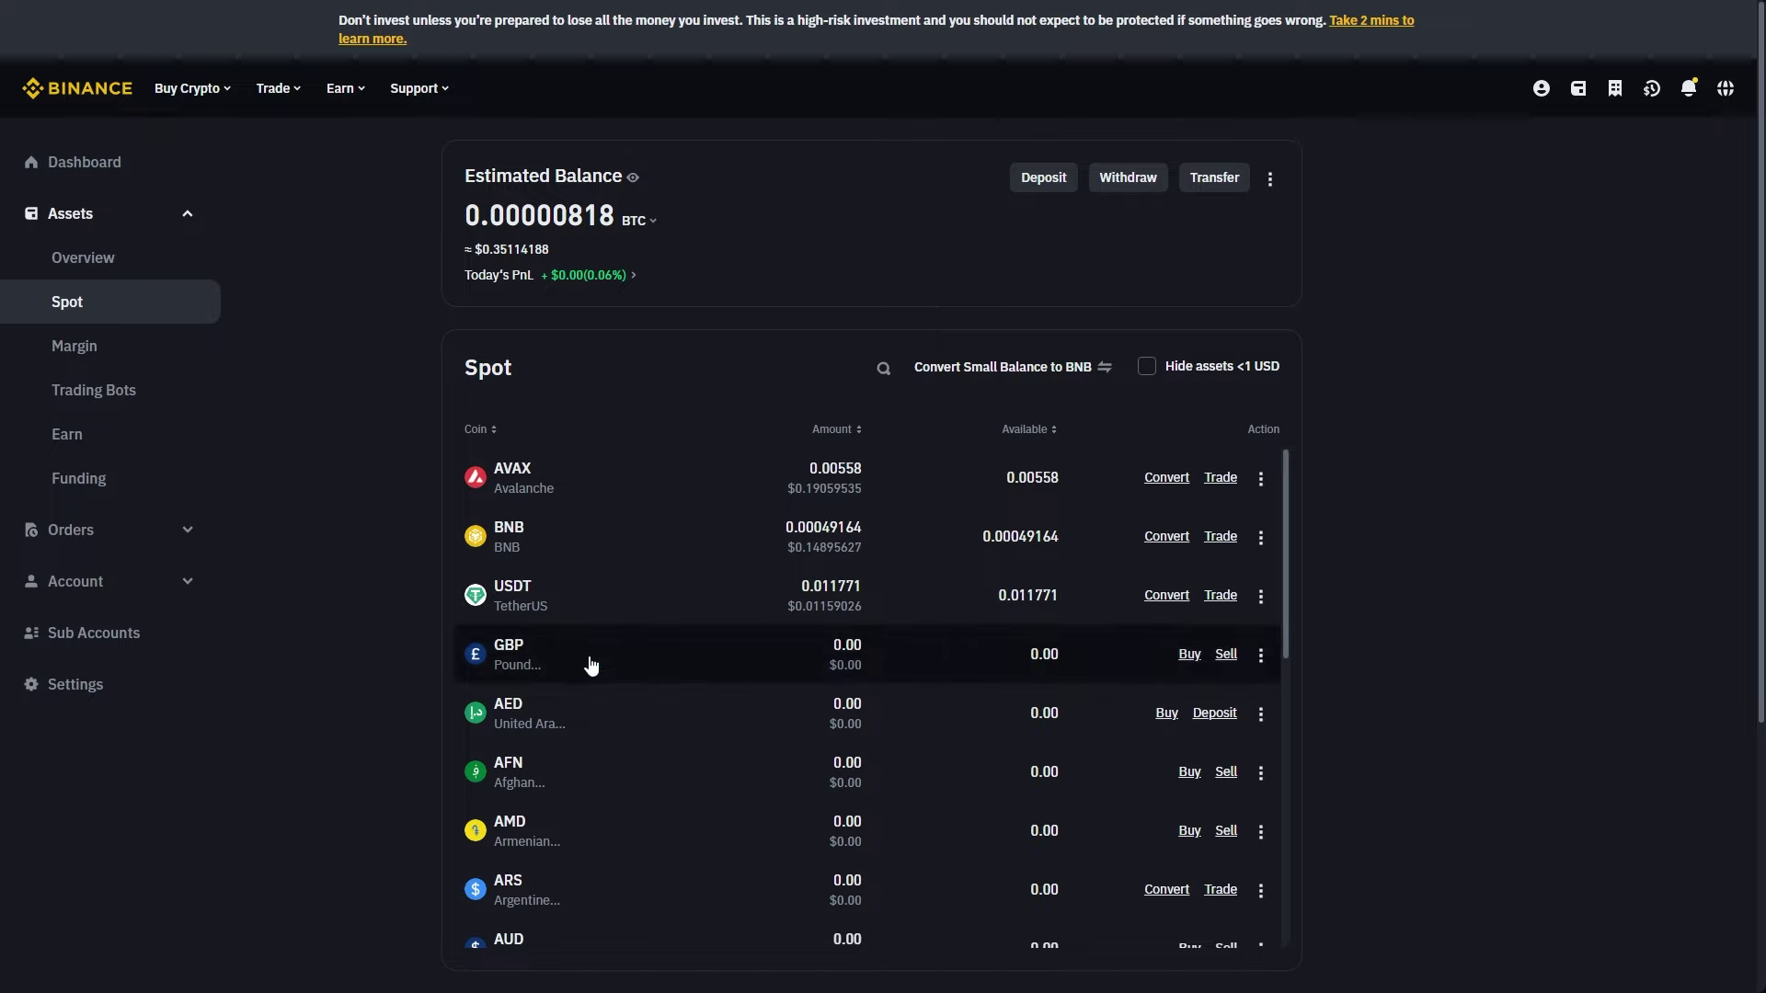
Step: Fill the Binance sell form with the entire BNB balance, quoting about £0.13
click(1226, 655)
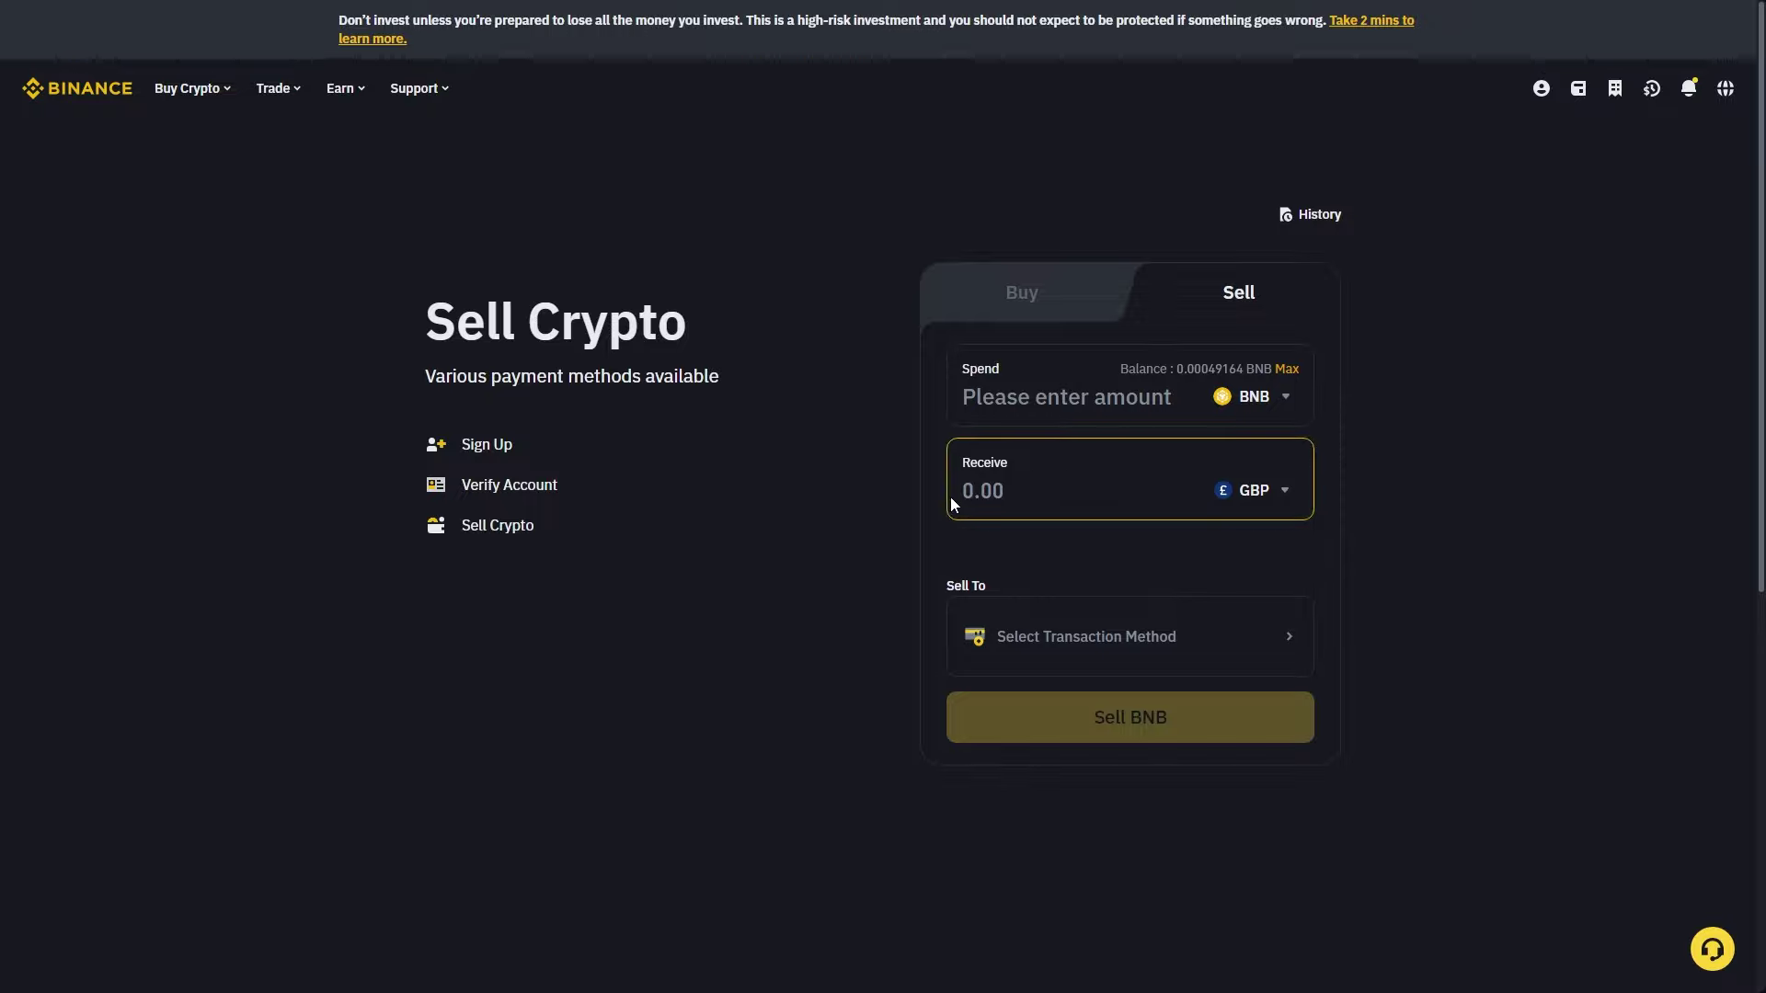
click(1258, 398)
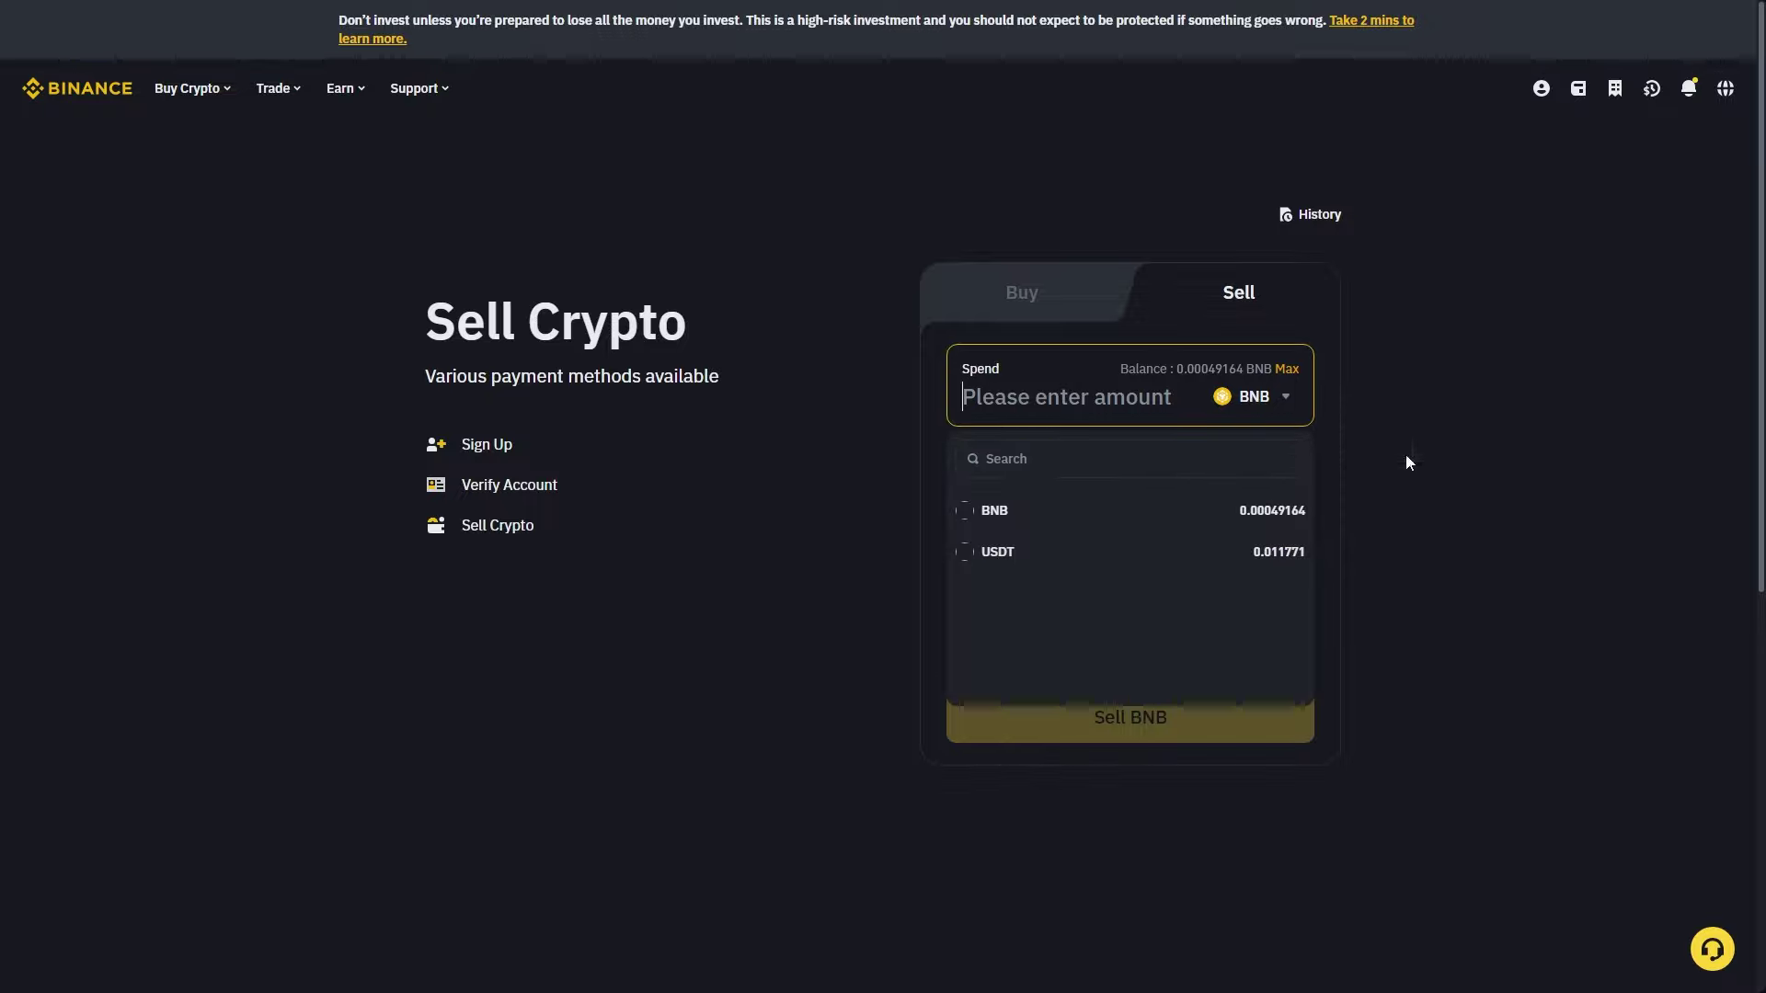
click(1271, 511)
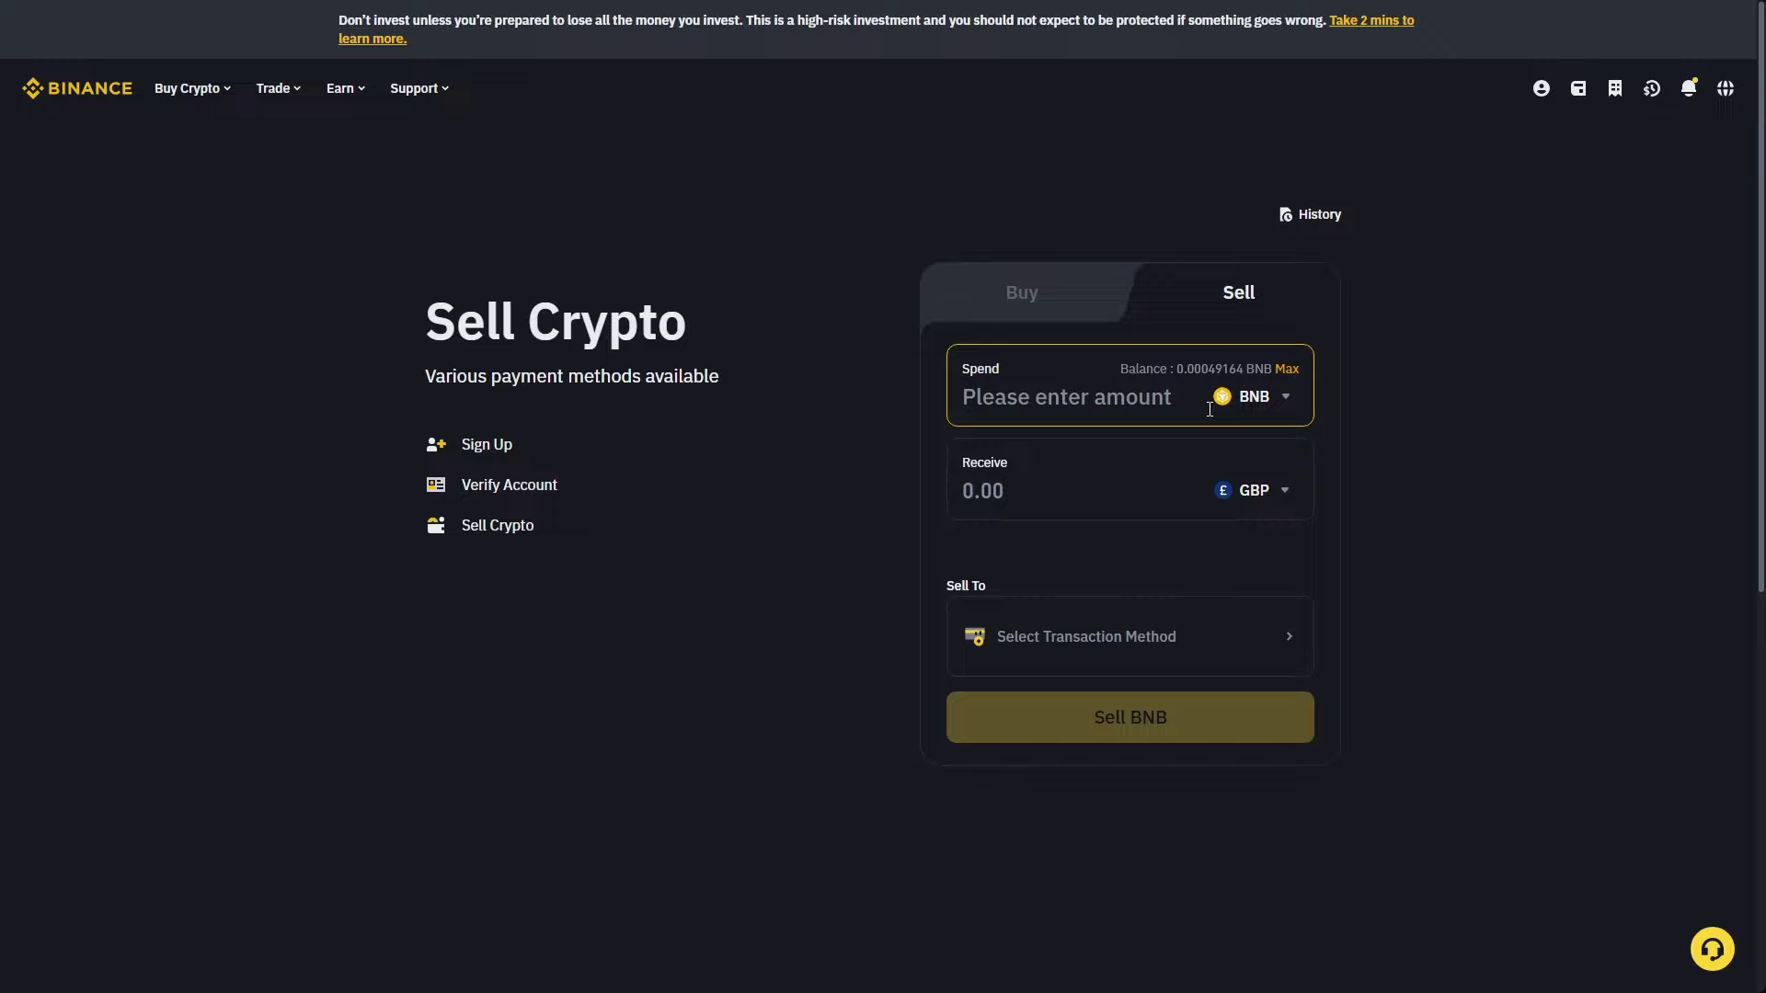
click(1288, 369)
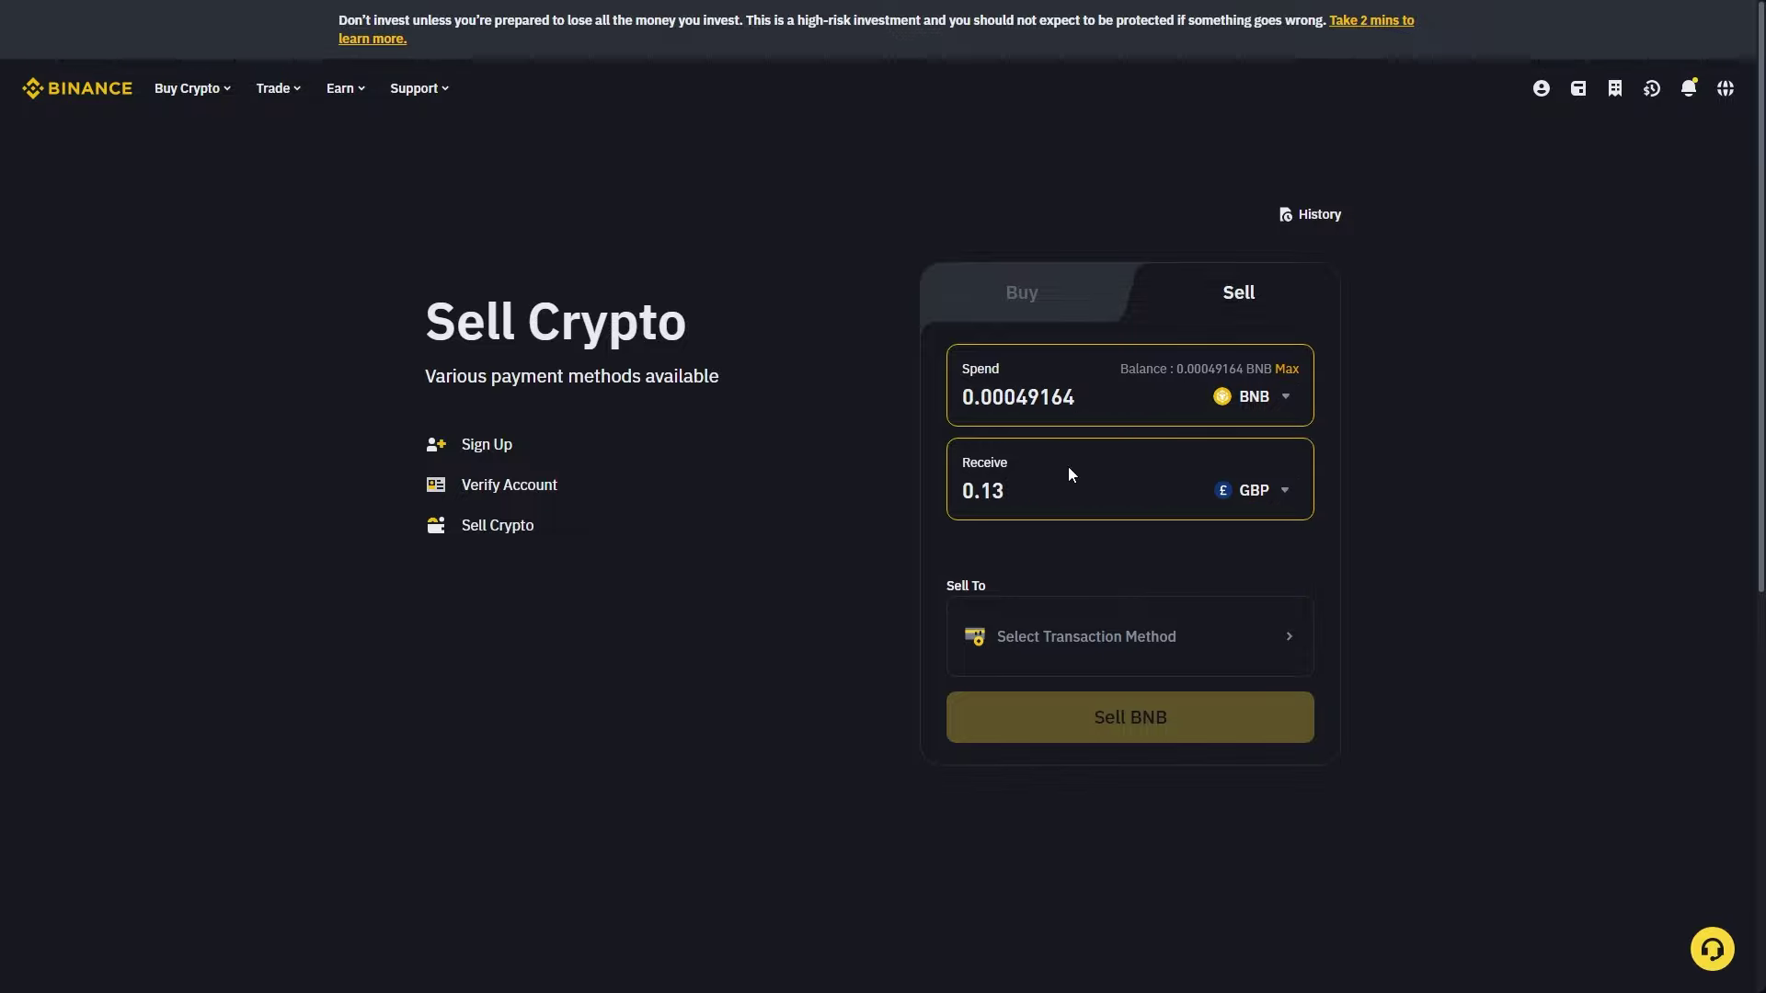
double_click(984, 491)
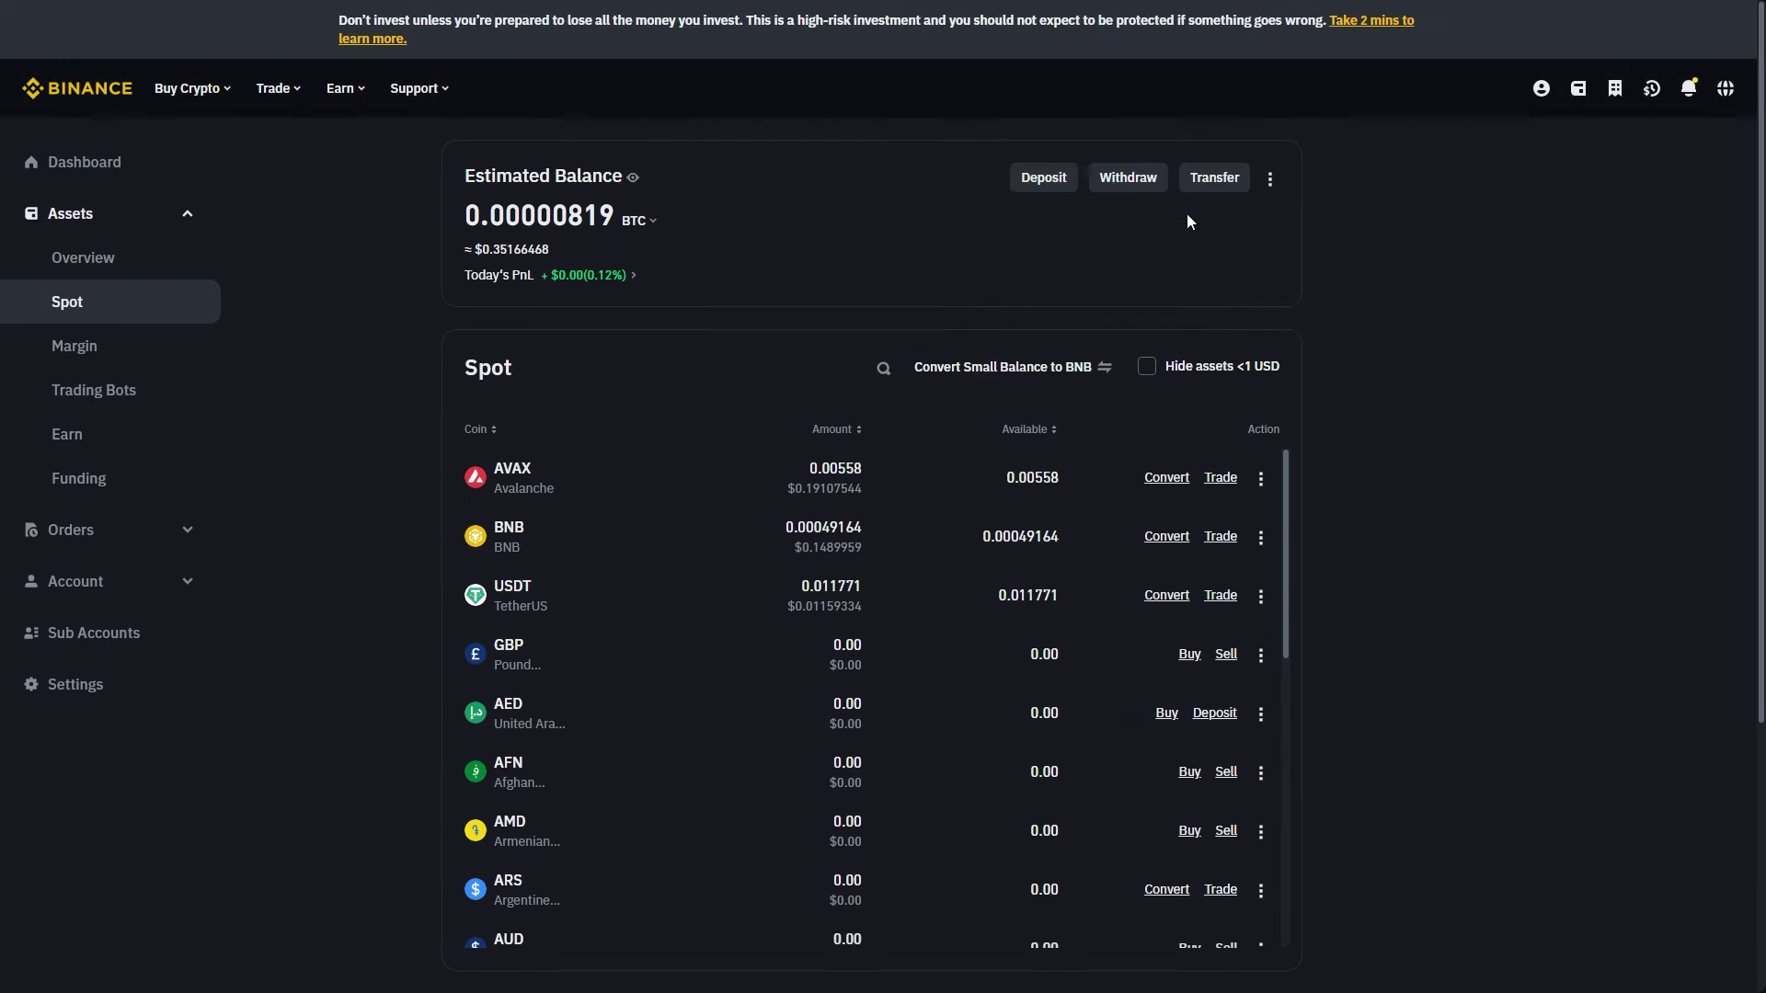
Step: Set up a Binance fiat withdrawal in Pound Sterling by bank transfer
click(1128, 177)
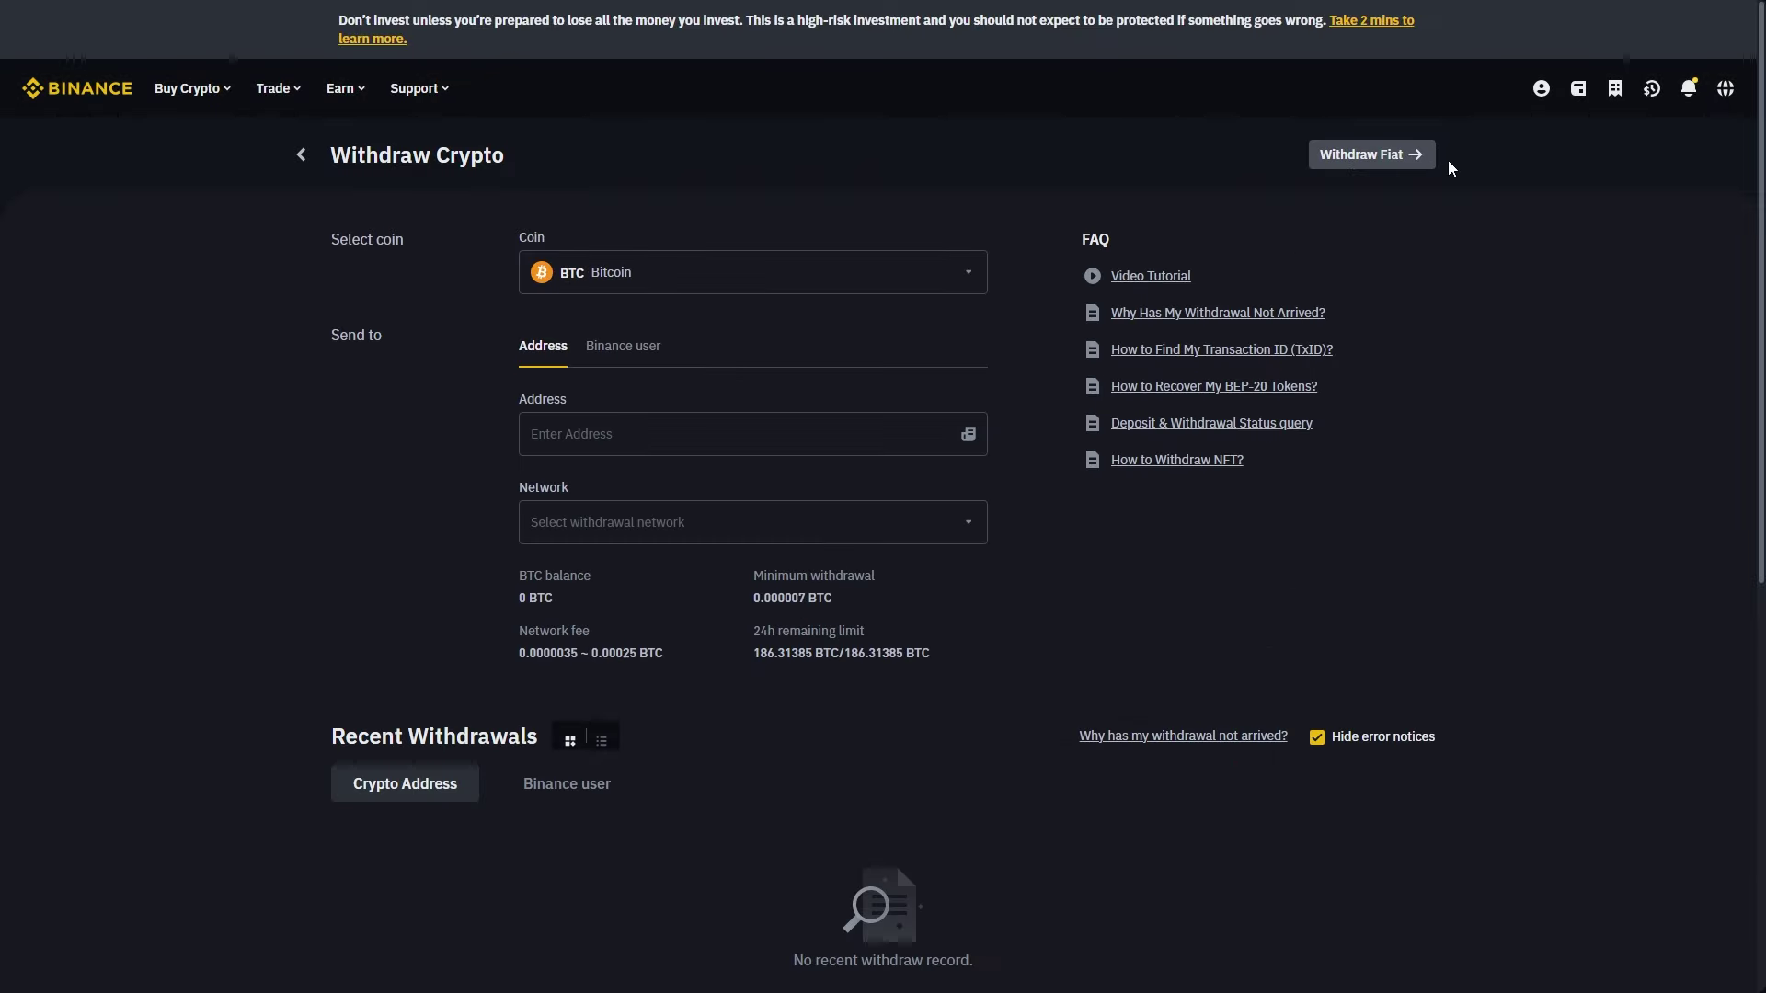
click(1381, 154)
click(646, 326)
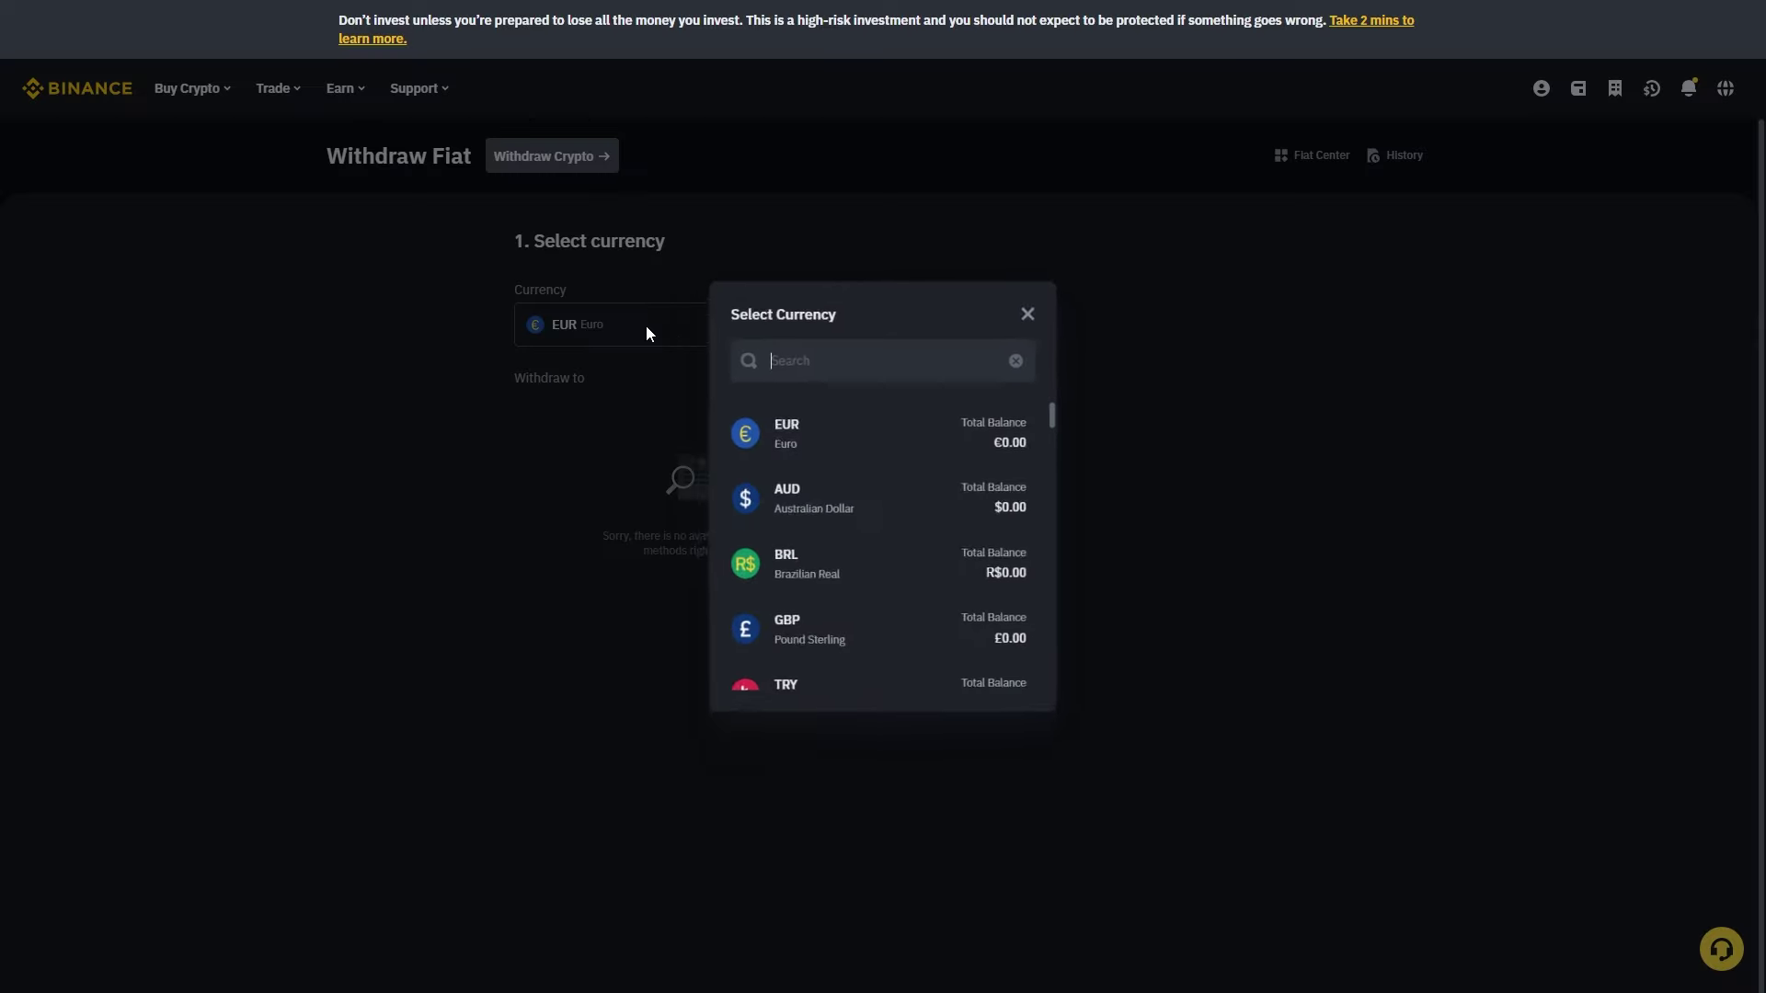
click(844, 625)
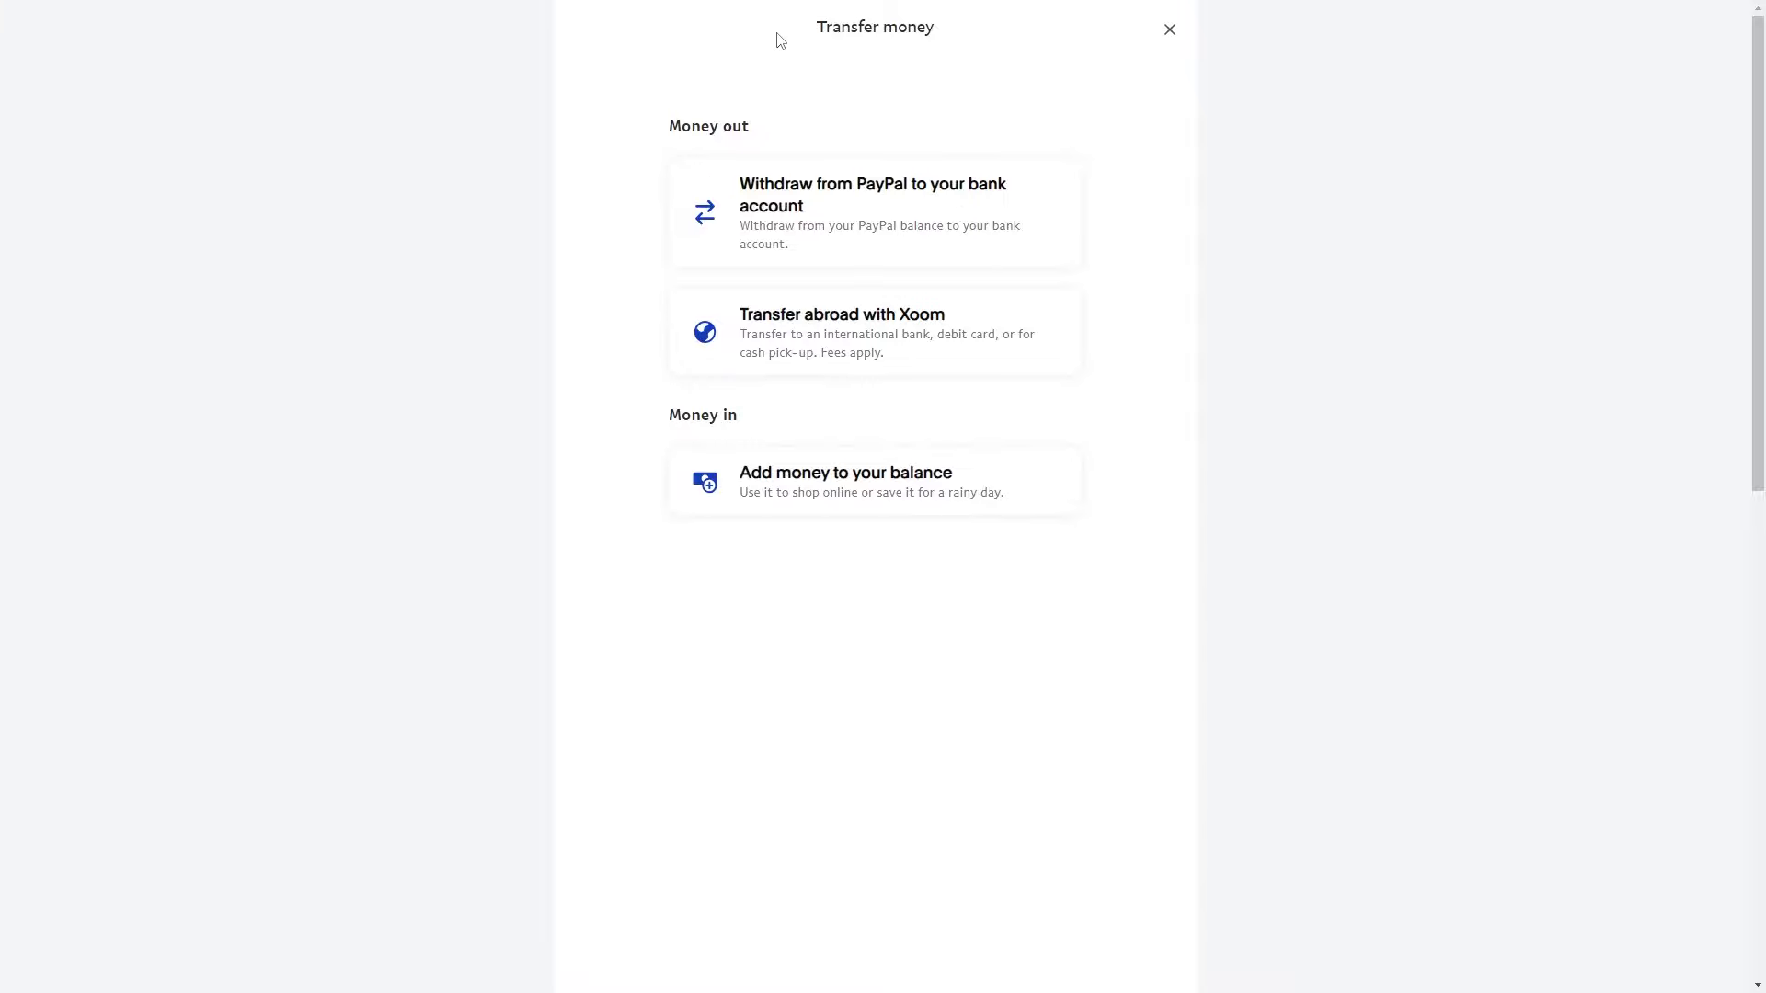
Step: Return to PayPal and start adding money to the PayPal balance
drag(777, 41, 939, 29)
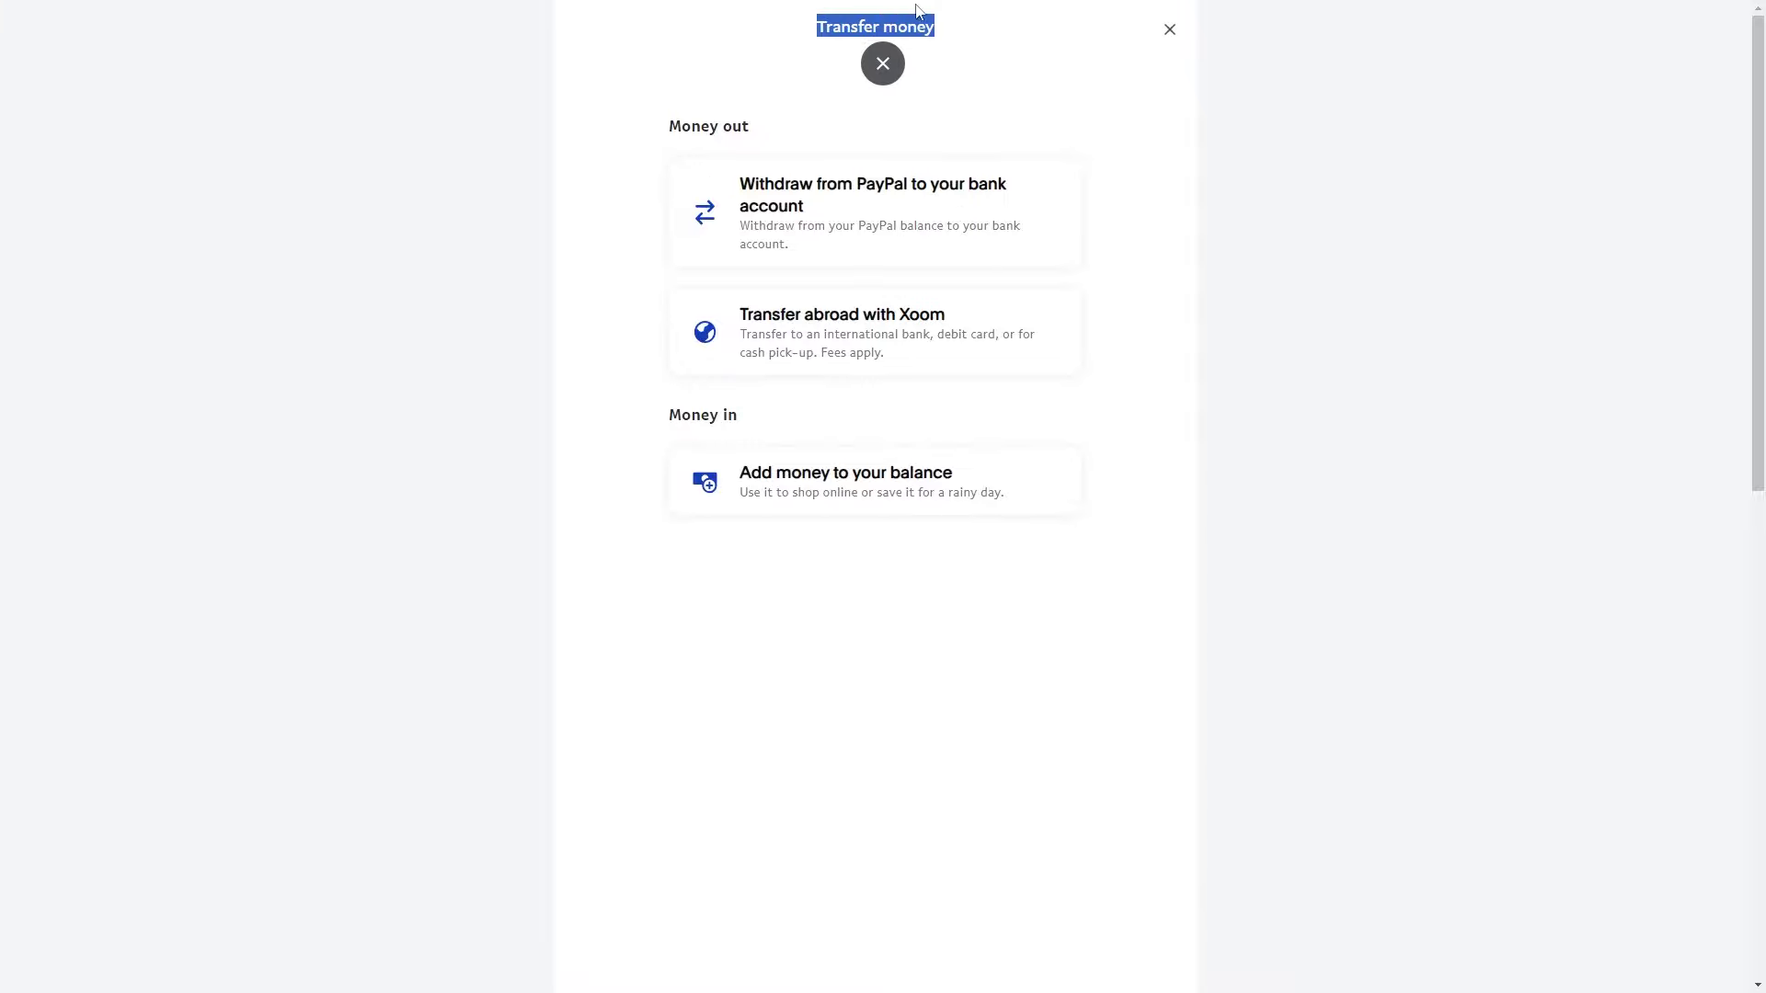
click(989, 83)
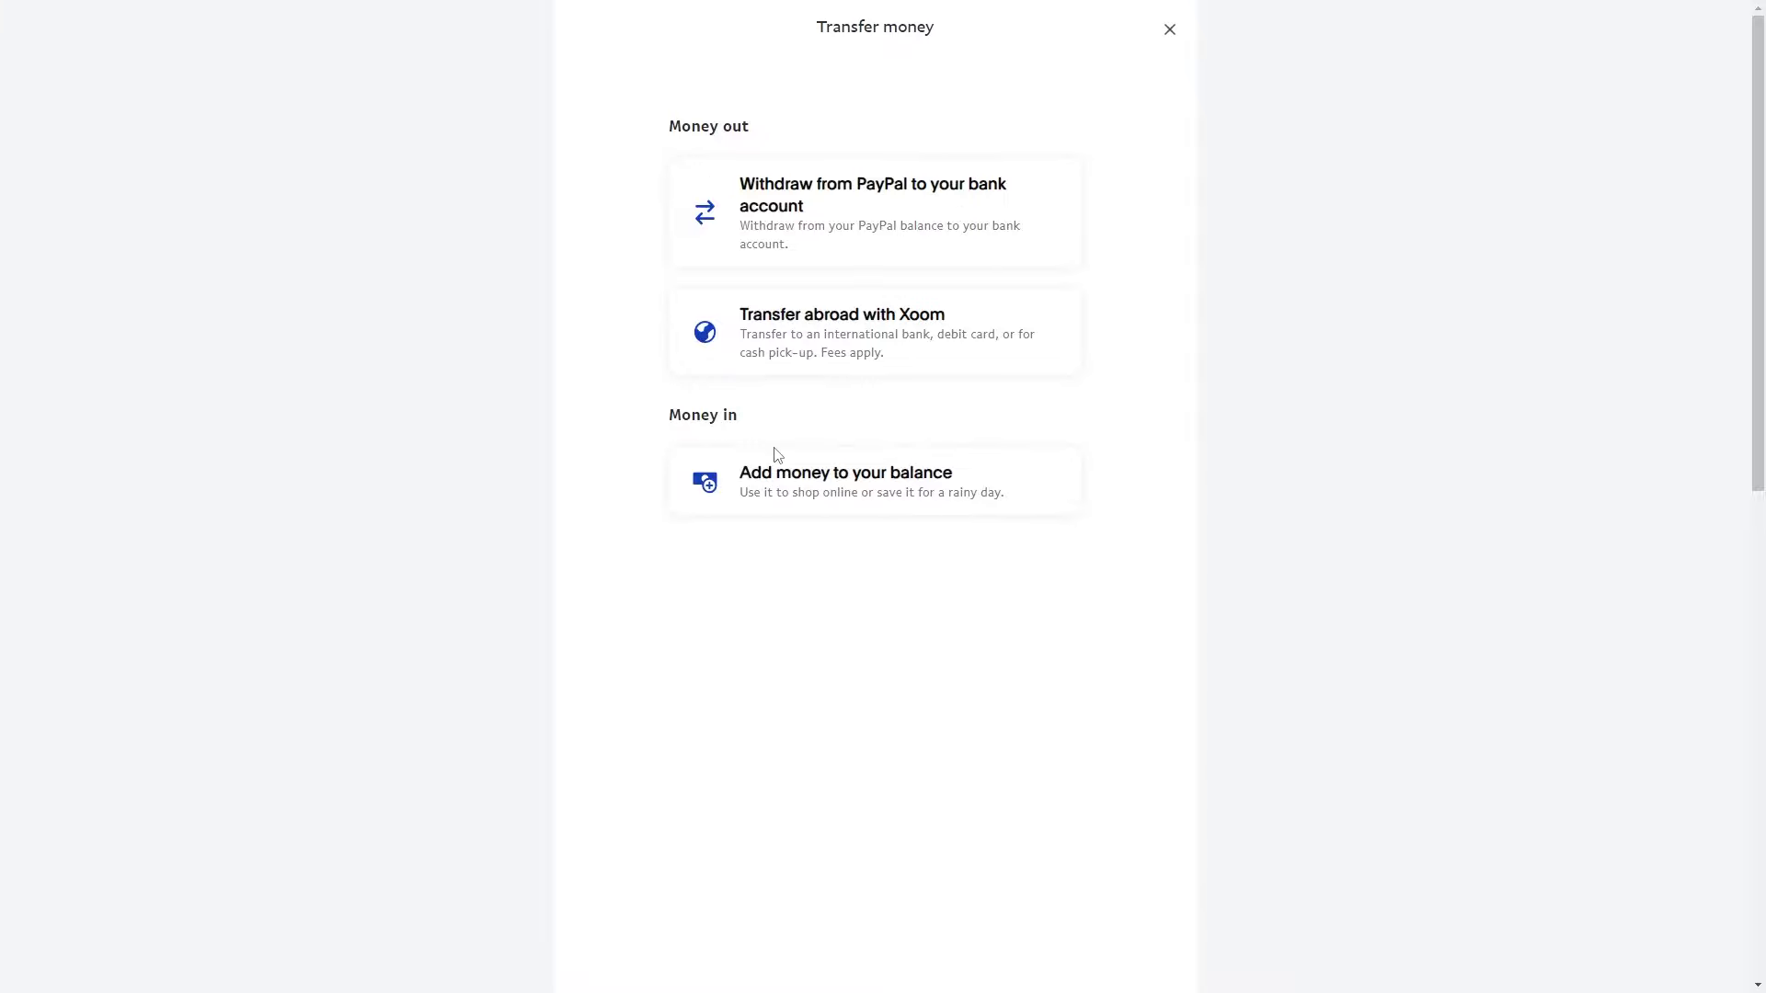
click(979, 481)
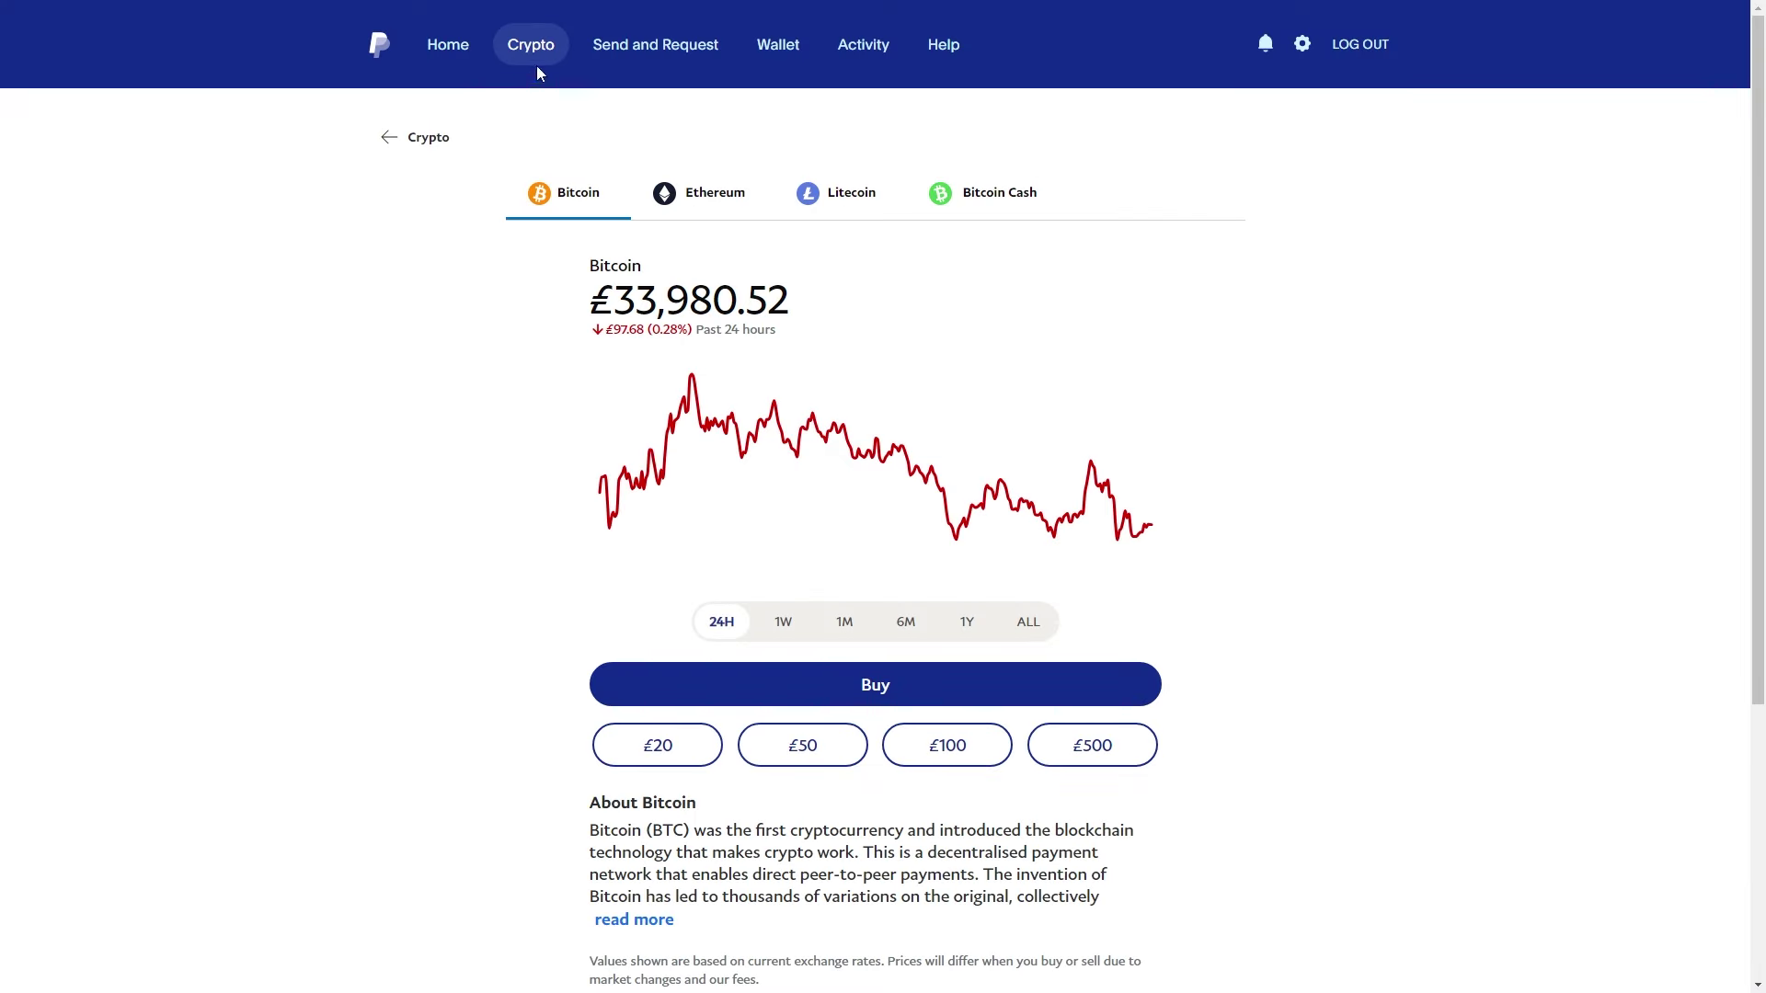
Step: Move through PayPal's Ethereum and Litecoin tabs to the Bitcoin Cash tab
click(664, 192)
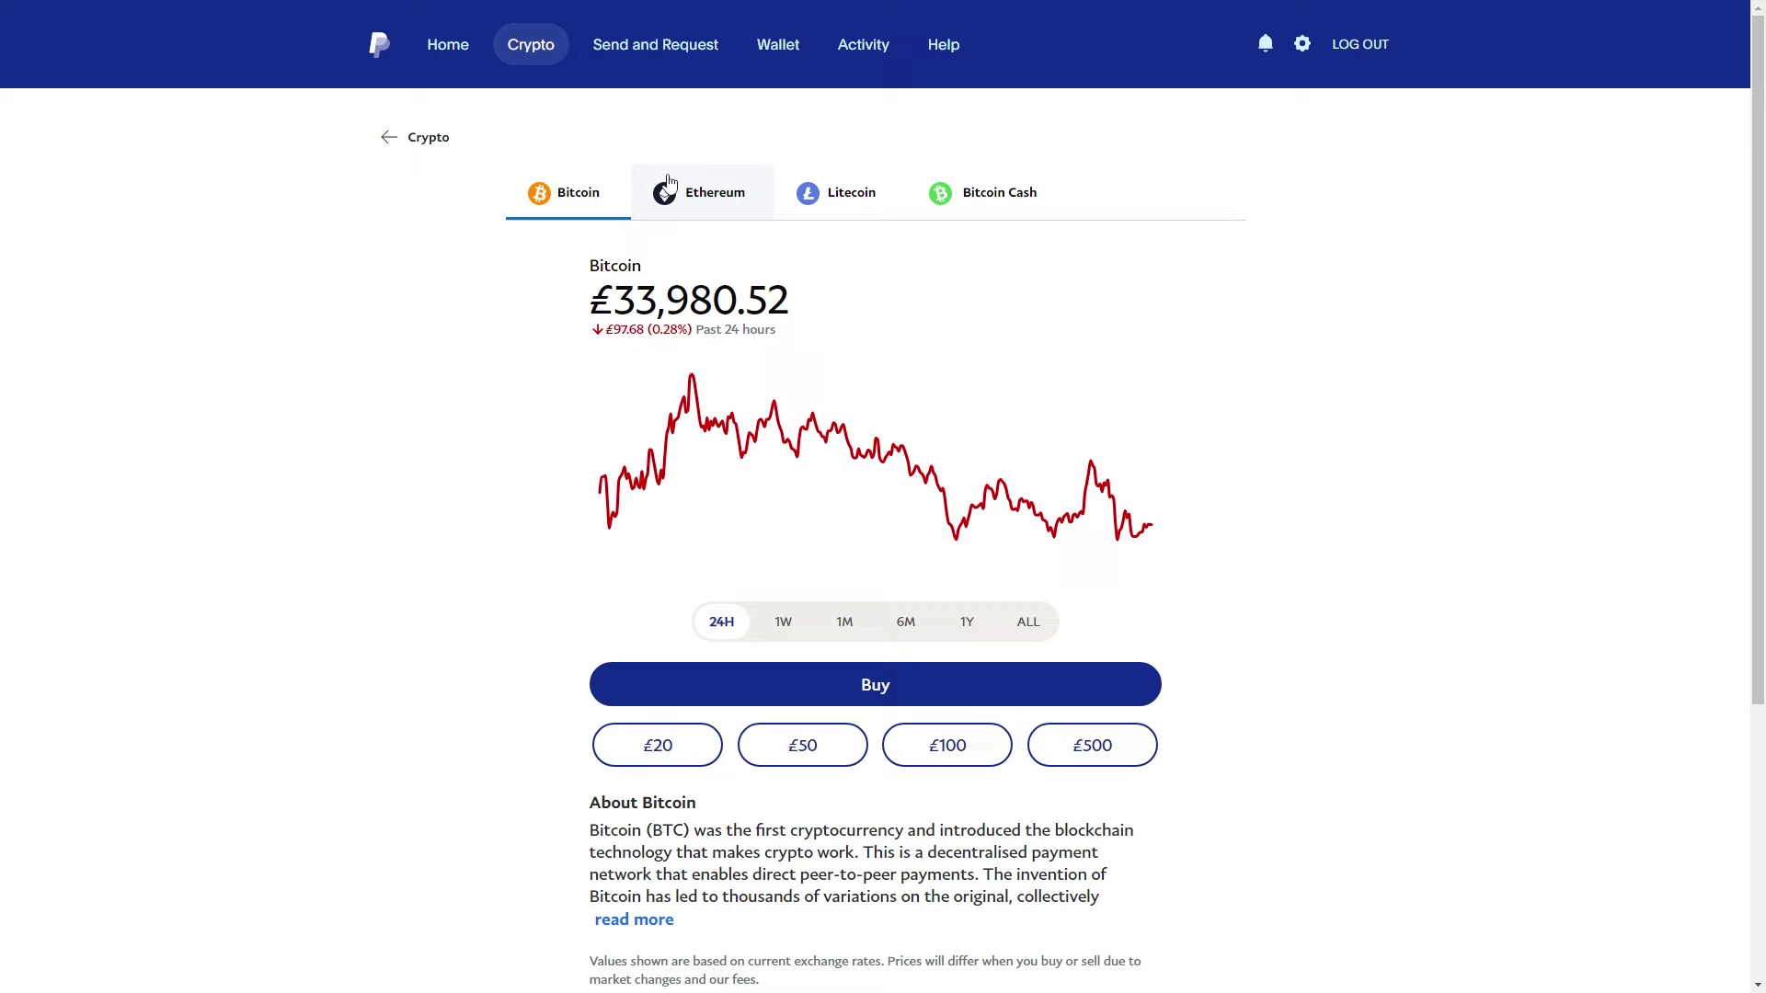
click(862, 189)
click(1005, 194)
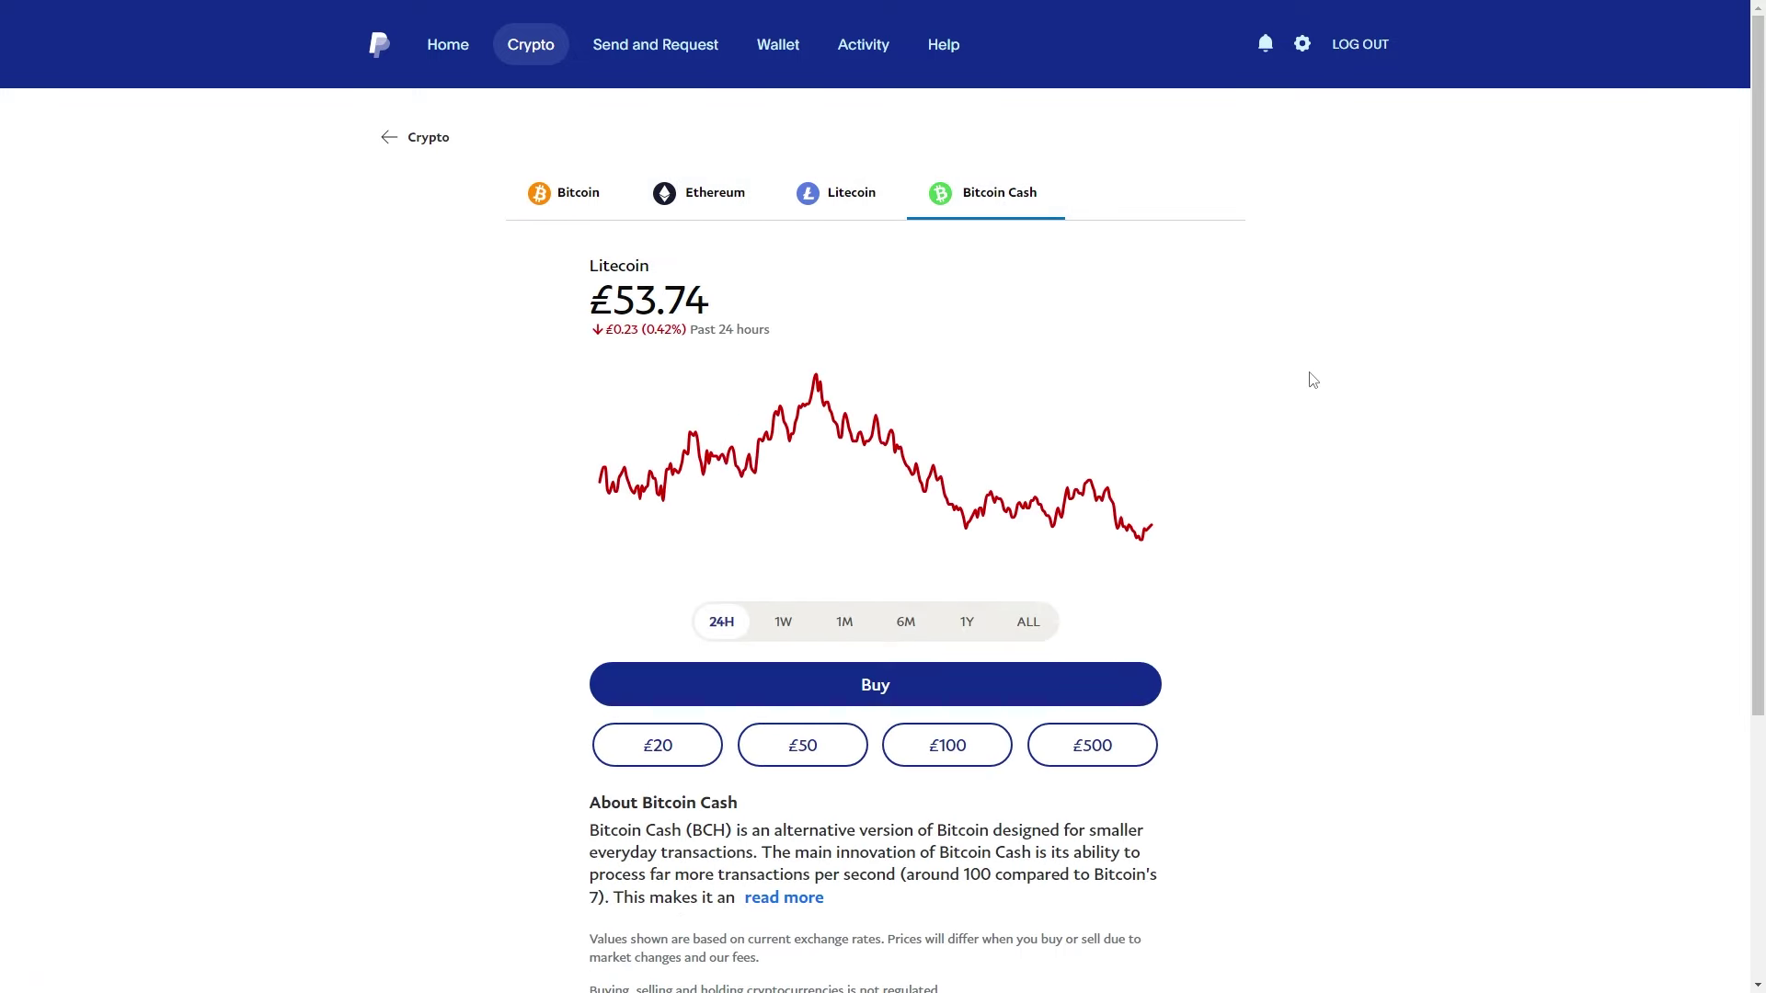